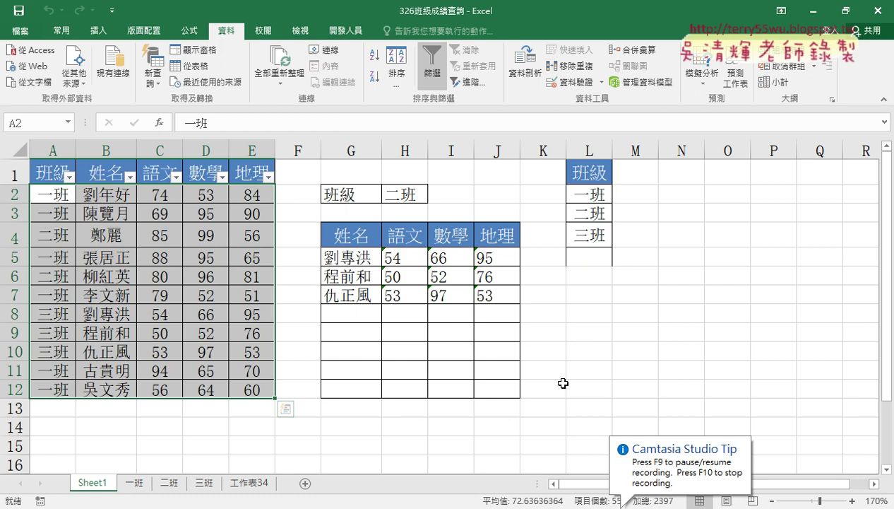
Step: Review the class data A2:E12 and the class list L2:L4, then return to header A1
click(159, 275)
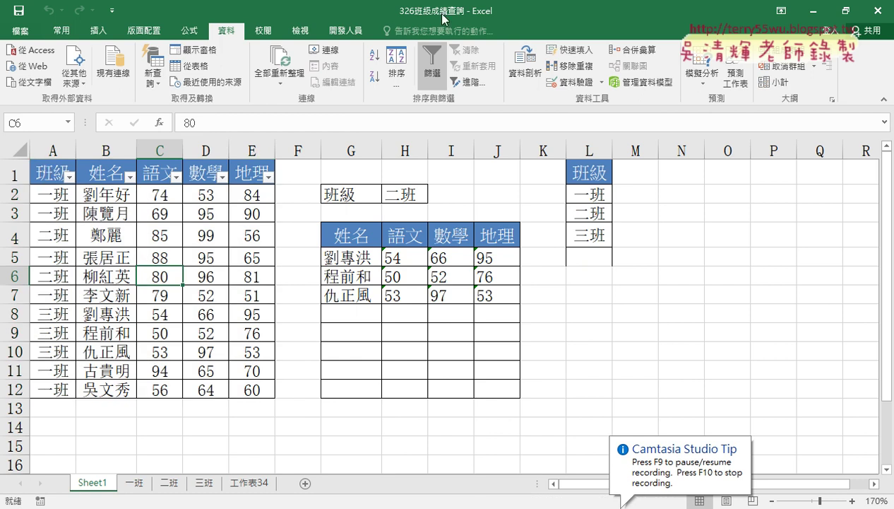
drag(51, 192, 250, 390)
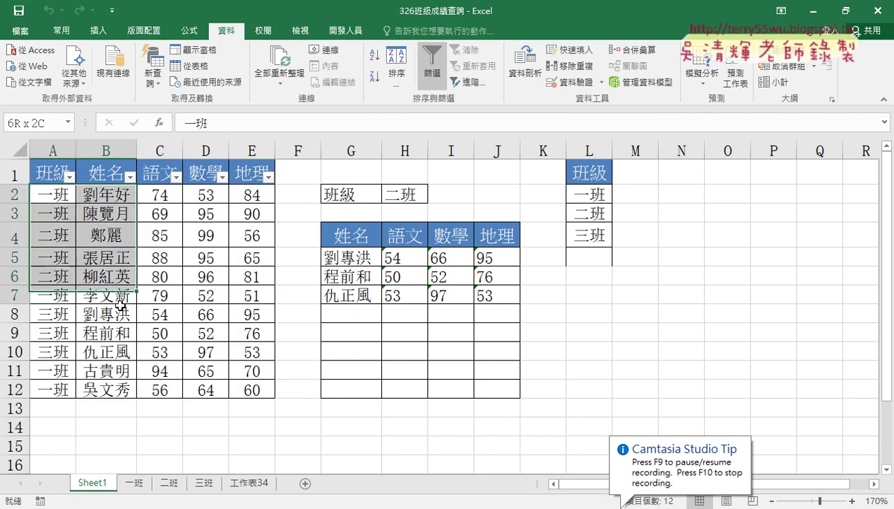
click(46, 150)
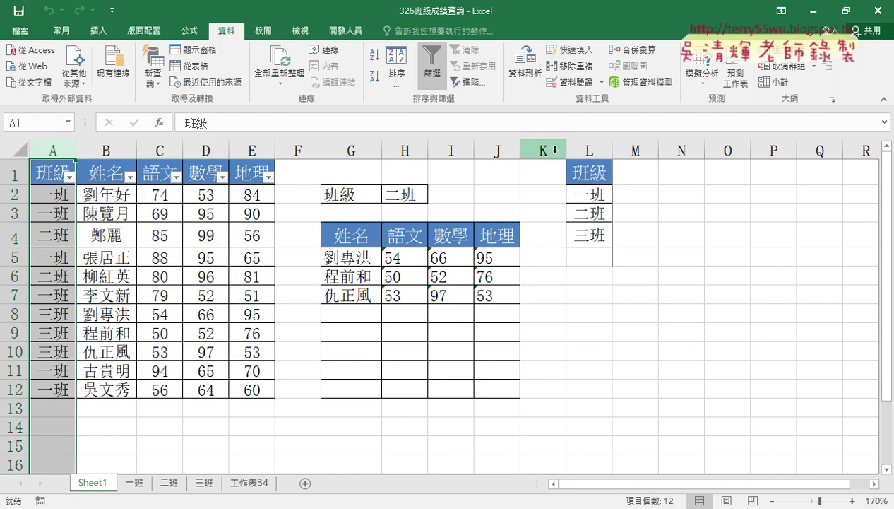
click(575, 150)
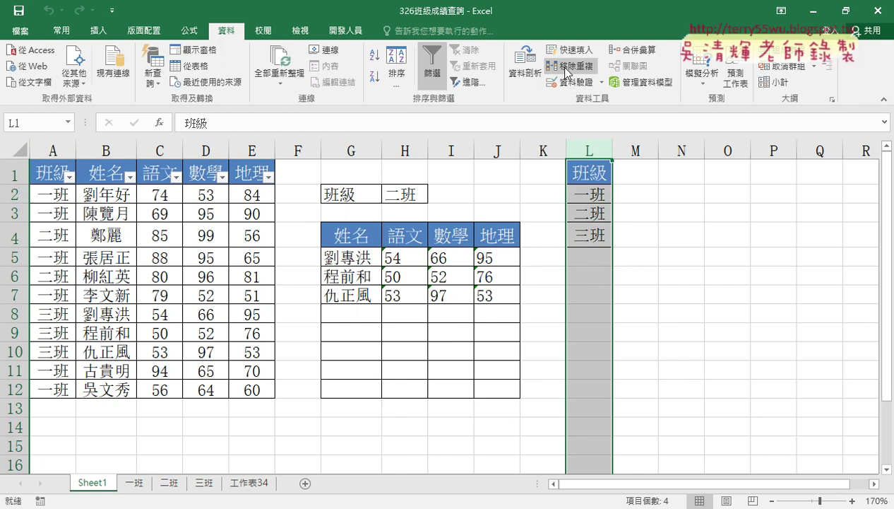
drag(586, 193, 589, 241)
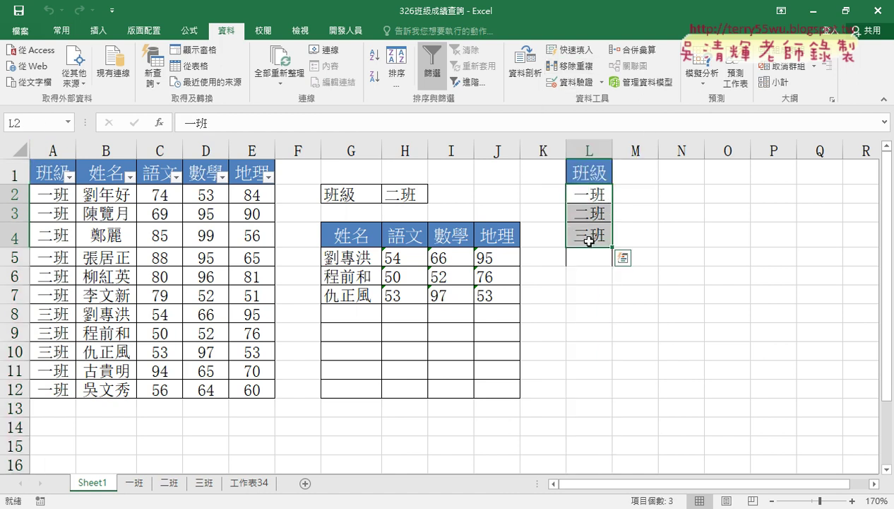
click(600, 192)
click(51, 171)
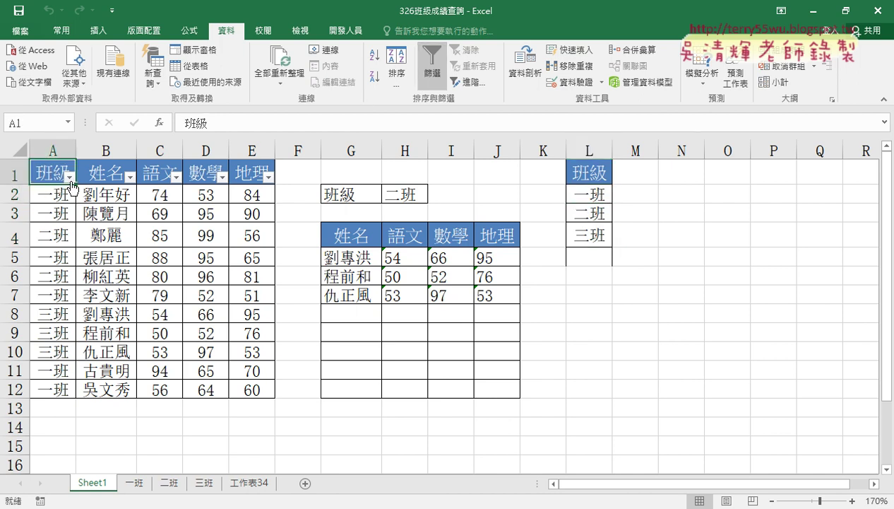
Step: Filter the 班級 column to 一班 only and select the filtered table A1:E12
click(71, 177)
click(42, 312)
click(42, 322)
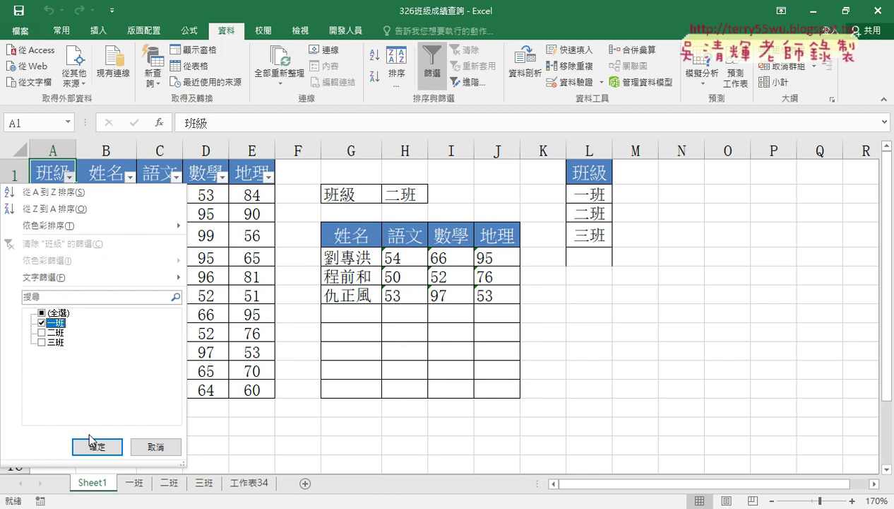
click(91, 442)
drag(51, 172, 245, 288)
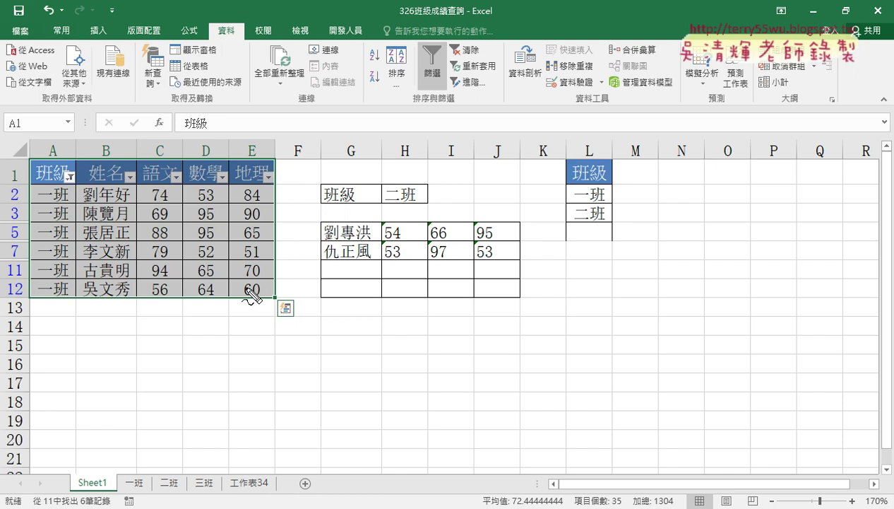
drag(27, 152, 28, 304)
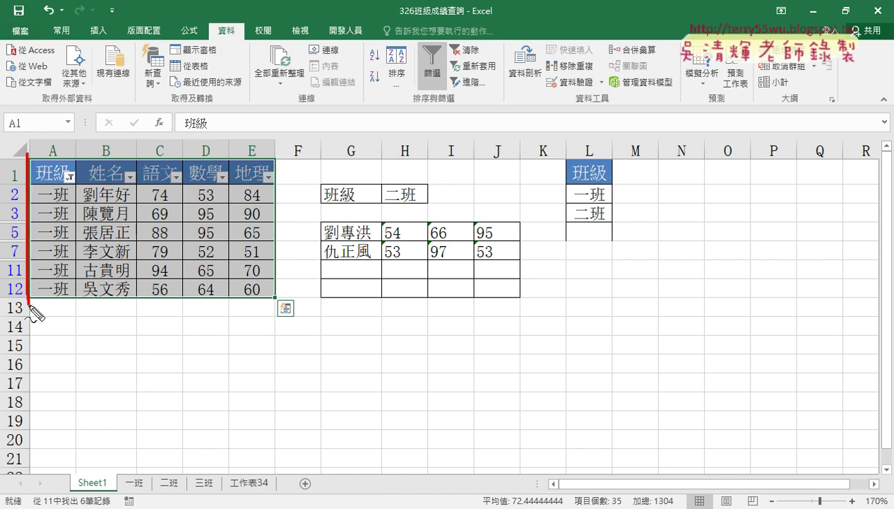
mouse_move(28, 152)
mouse_down()
mouse_move(282, 305)
mouse_move(29, 304)
mouse_up()
drag(438, 100, 448, 97)
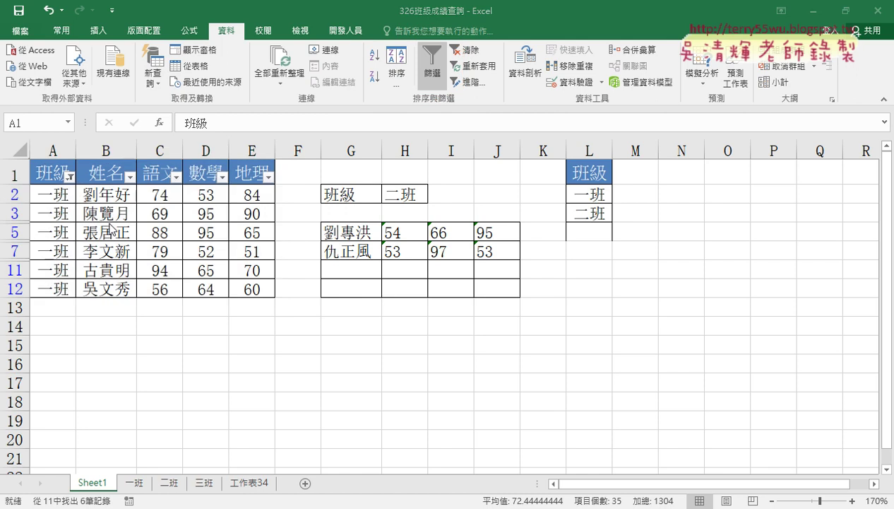
Step: Check the 一班 sheet's six student records against Sheet1, then show the 開發人員 ribbon
click(134, 482)
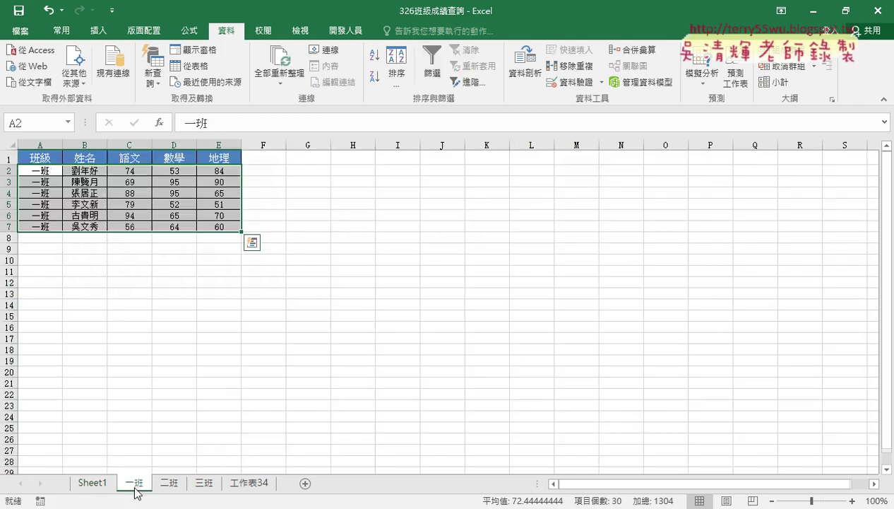
click(41, 171)
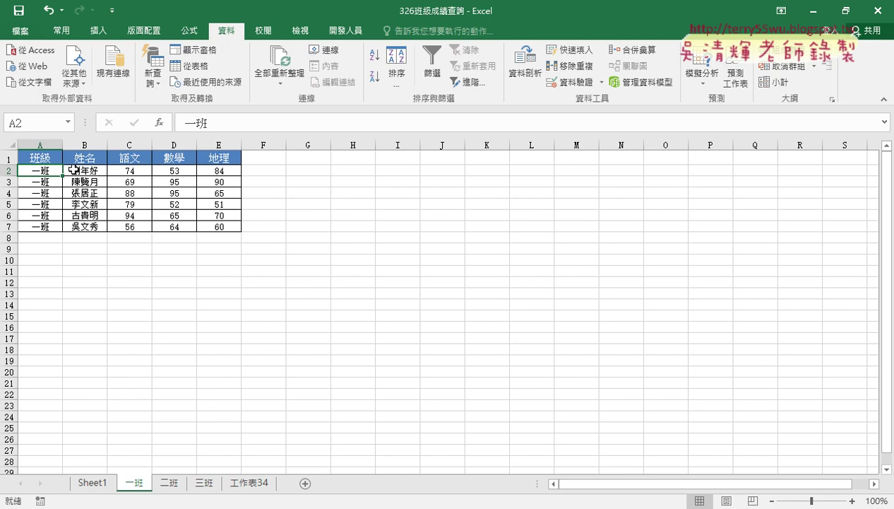
click(86, 483)
click(140, 483)
click(345, 31)
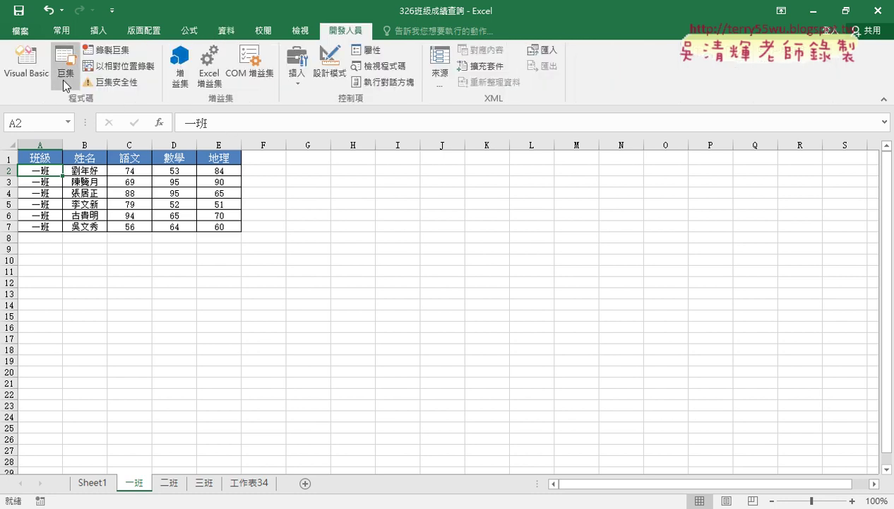
Step: Open the Visual Basic editor beside the workbook and open Module1's code
click(27, 62)
mouse_move(92, 7)
mouse_down()
mouse_move(115, 37)
mouse_move(276, 36)
mouse_up()
click(251, 217)
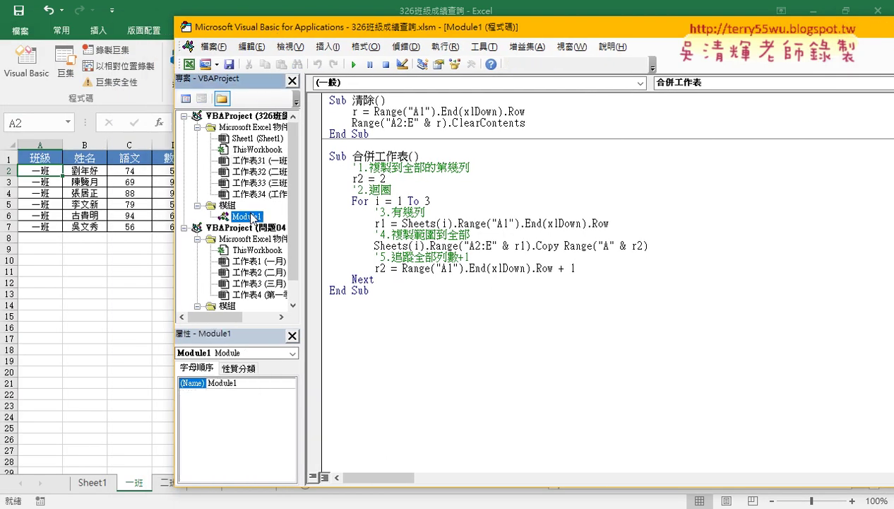
double_click(251, 217)
Step: Scroll to the 分割工作表_篩選 procedure and select its Sheets.Add statement
scroll(445, 226, down, 2)
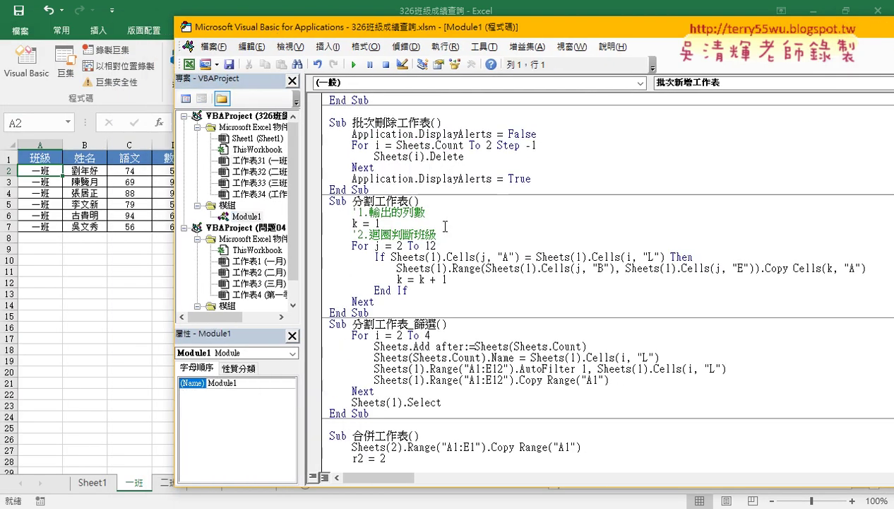
key(Down)
key(Down)
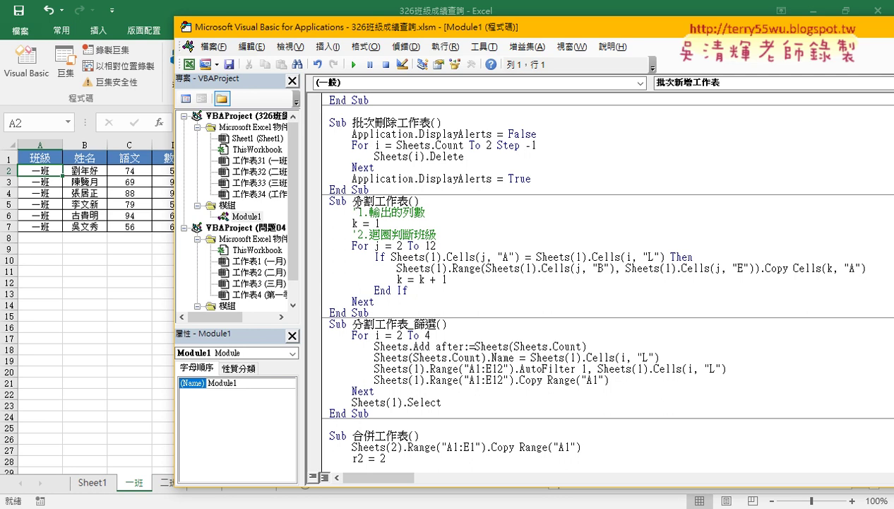
scroll(374, 274, down, 1)
scroll(375, 274, down, 1)
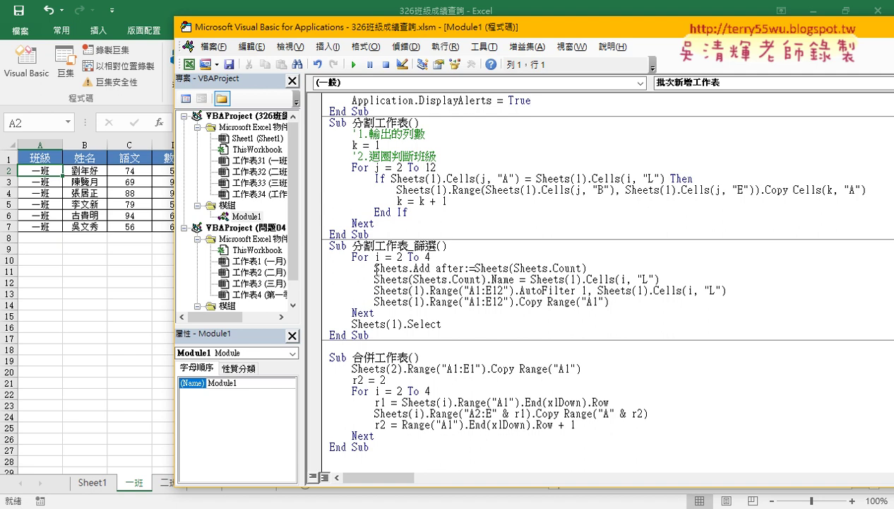
drag(374, 267, 430, 269)
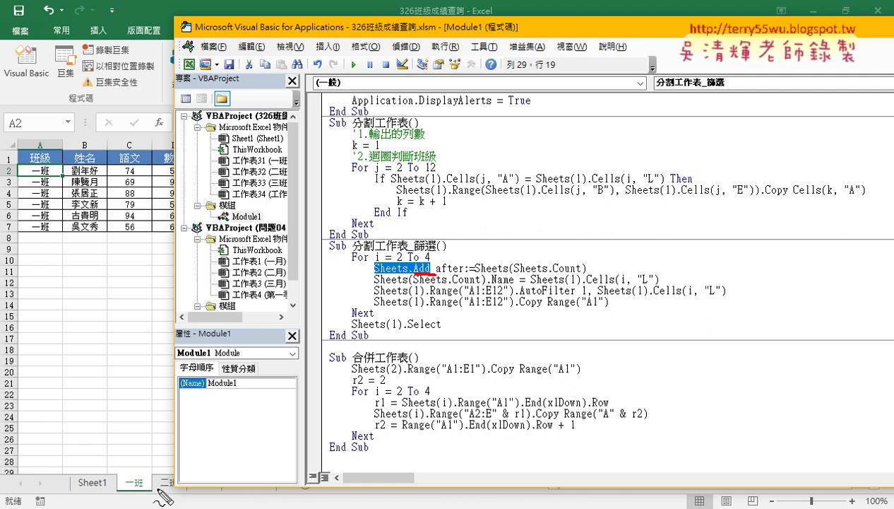
mouse_move(153, 492)
mouse_down()
mouse_move(156, 469)
mouse_move(155, 498)
mouse_up()
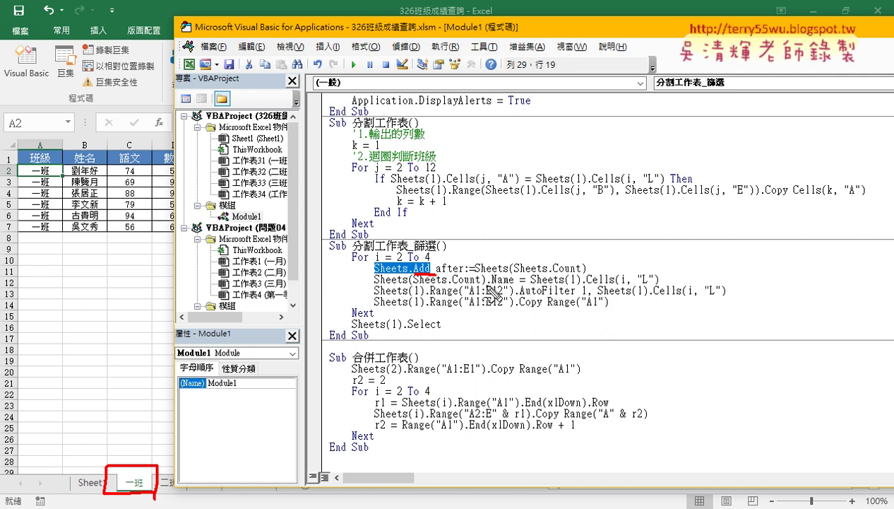
drag(487, 285, 515, 284)
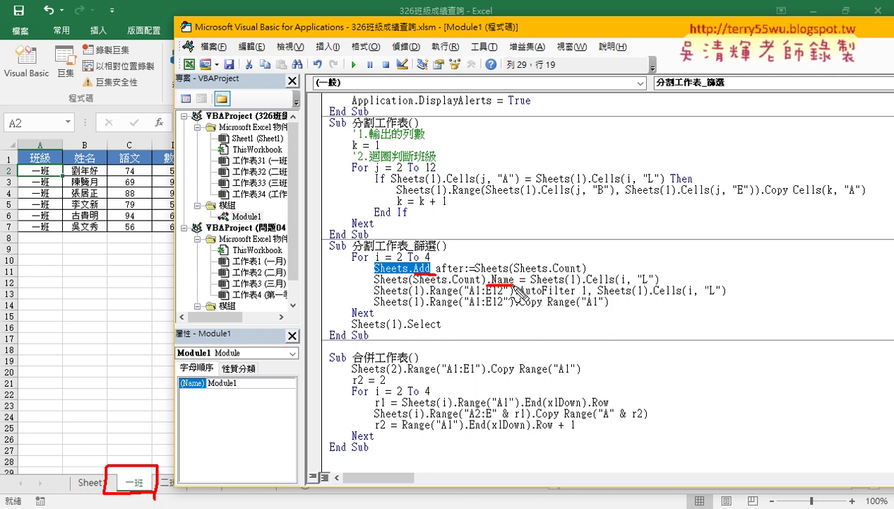
drag(436, 272, 463, 272)
mouse_move(81, 484)
mouse_down()
mouse_move(104, 483)
mouse_move(123, 428)
mouse_move(132, 456)
mouse_move(139, 446)
mouse_up()
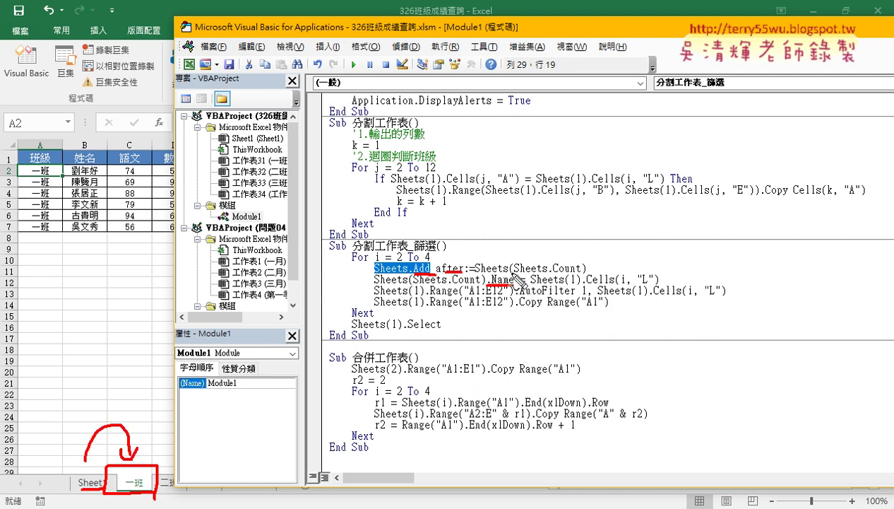
drag(474, 274, 587, 274)
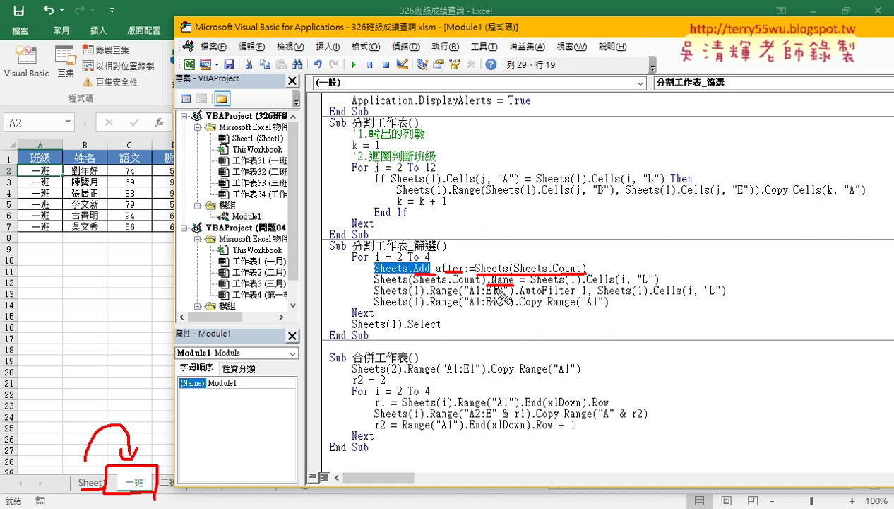
drag(531, 285, 660, 285)
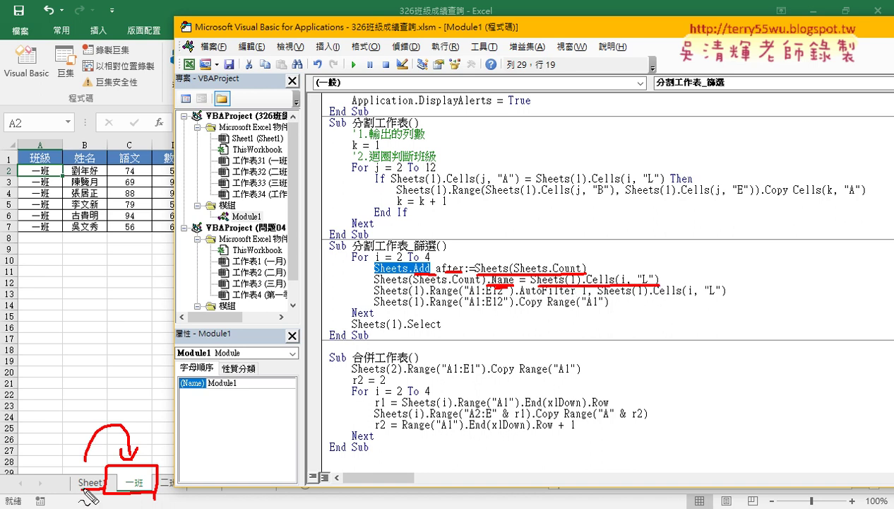
drag(83, 490, 113, 489)
mouse_move(620, 285)
mouse_down()
mouse_move(627, 280)
mouse_move(620, 283)
mouse_up()
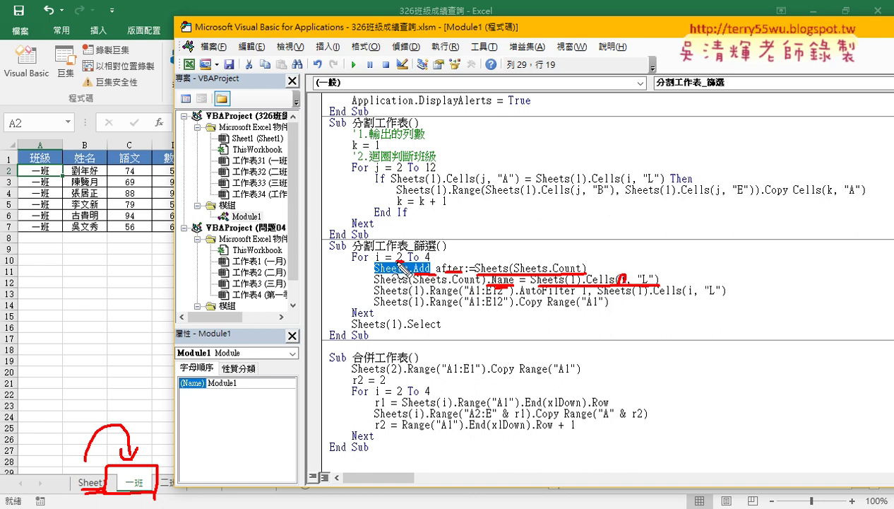
drag(398, 263, 432, 262)
drag(353, 284, 706, 284)
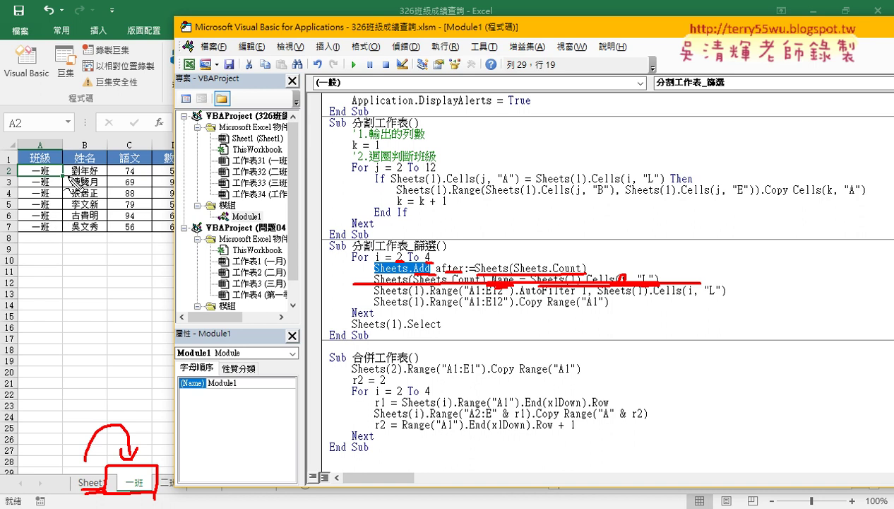
key(Escape)
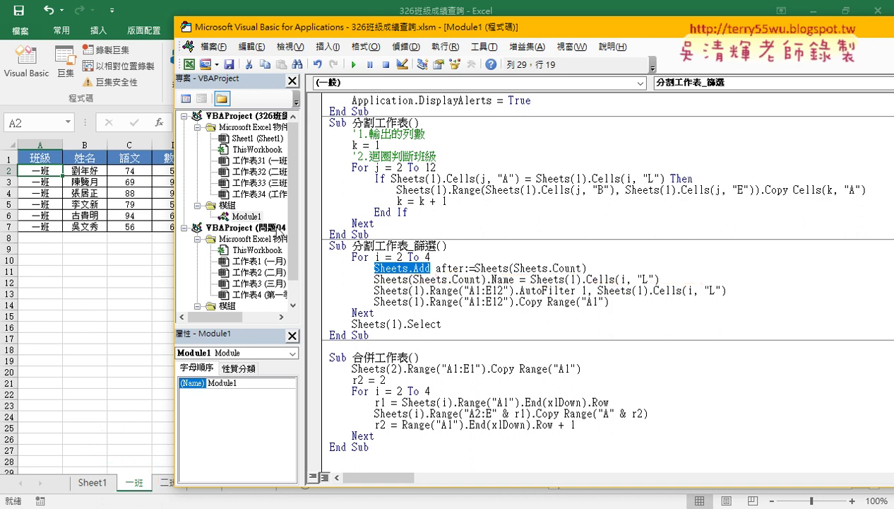
click(520, 291)
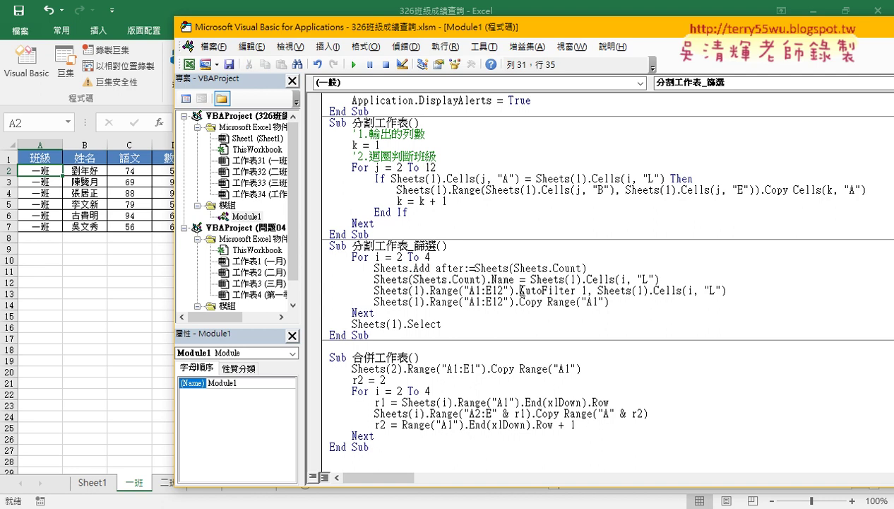
drag(521, 290, 577, 290)
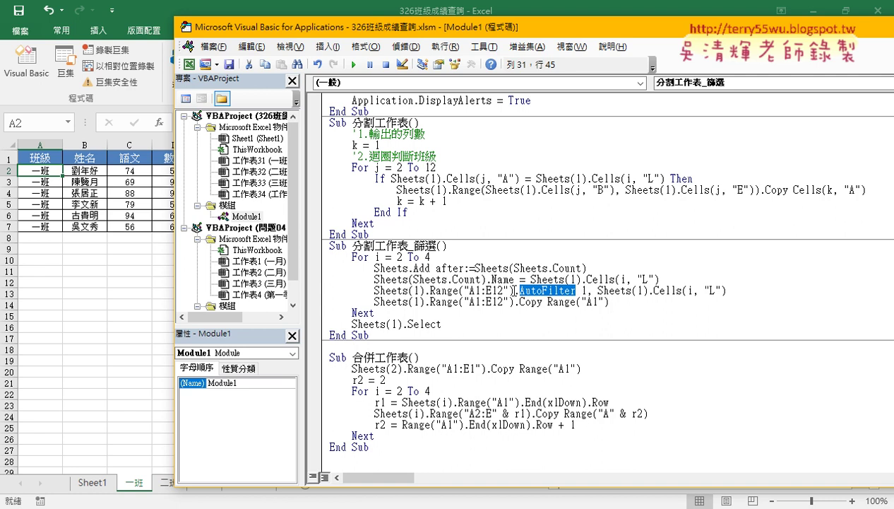
drag(511, 291, 375, 289)
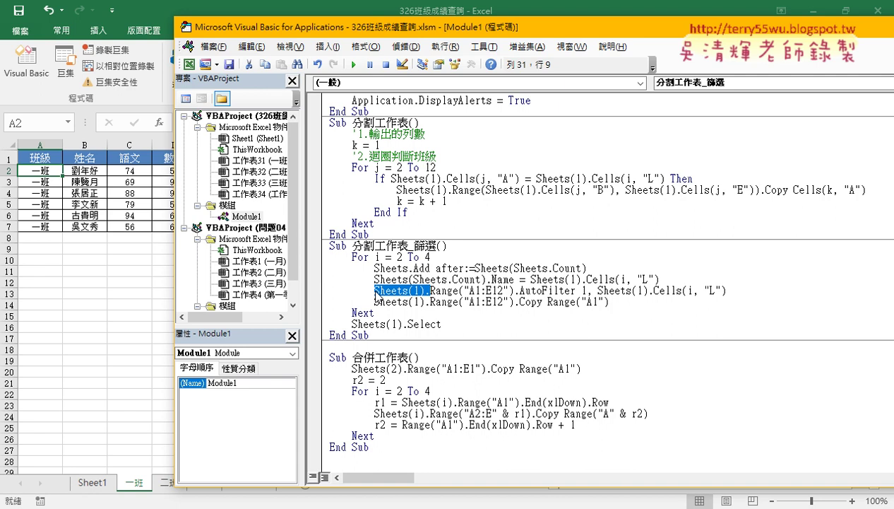
Step: Delete the AutoFilter arguments 1, Sheets(1).Cells(i, "L") and the Sheets(1). prefix on line 31
double_click(582, 289)
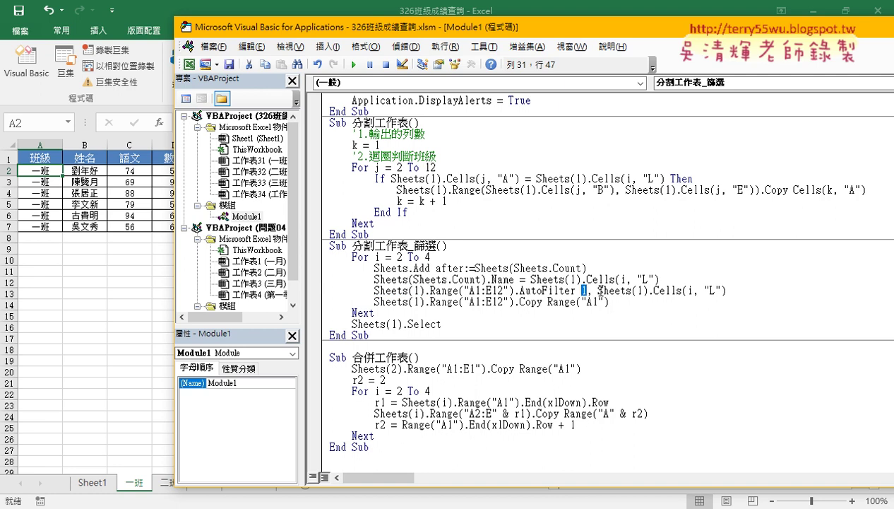
drag(597, 290, 732, 291)
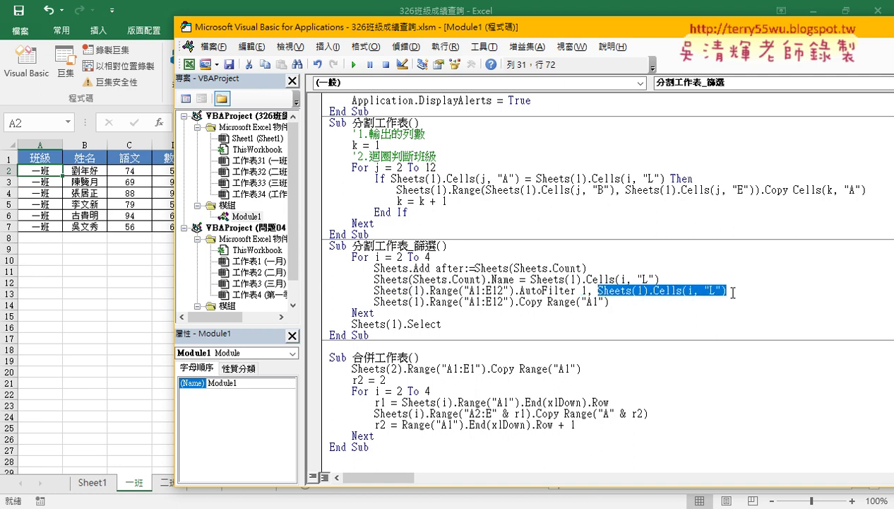
drag(589, 290, 581, 291)
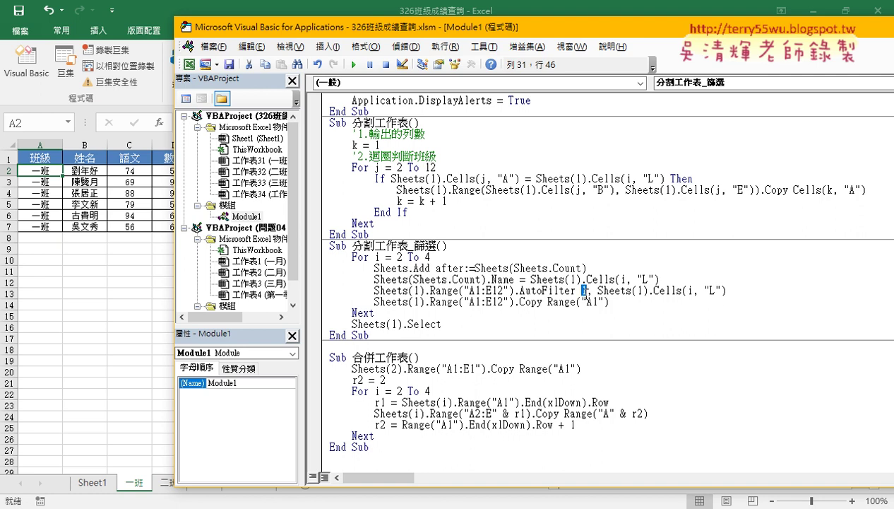
click(581, 290)
drag(575, 290, 730, 290)
key(Delete)
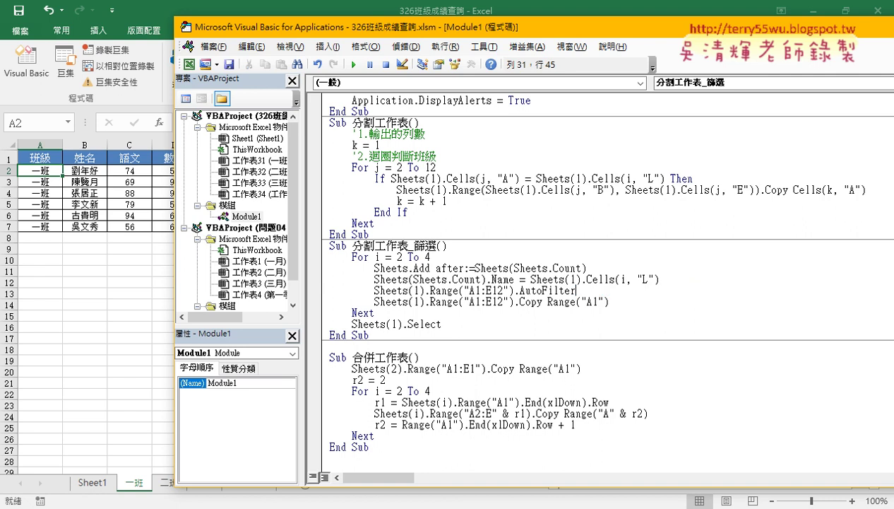
key(ctrl+z)
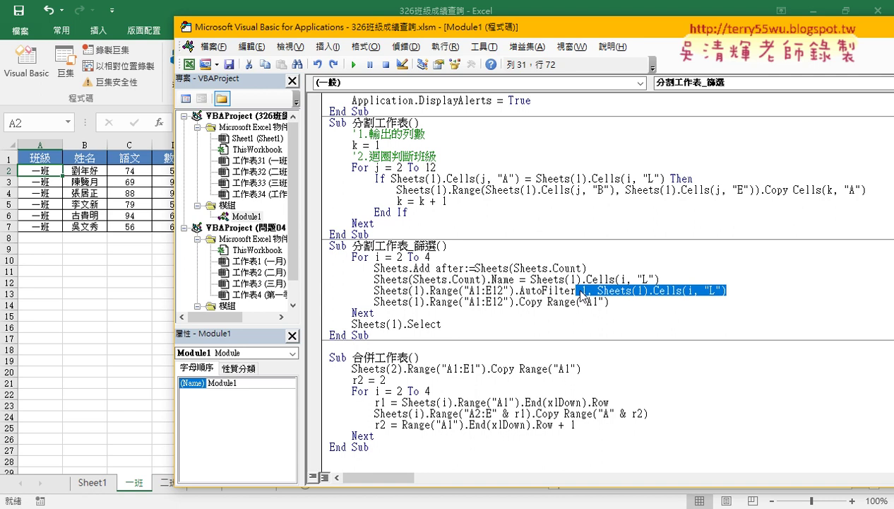
key(Delete)
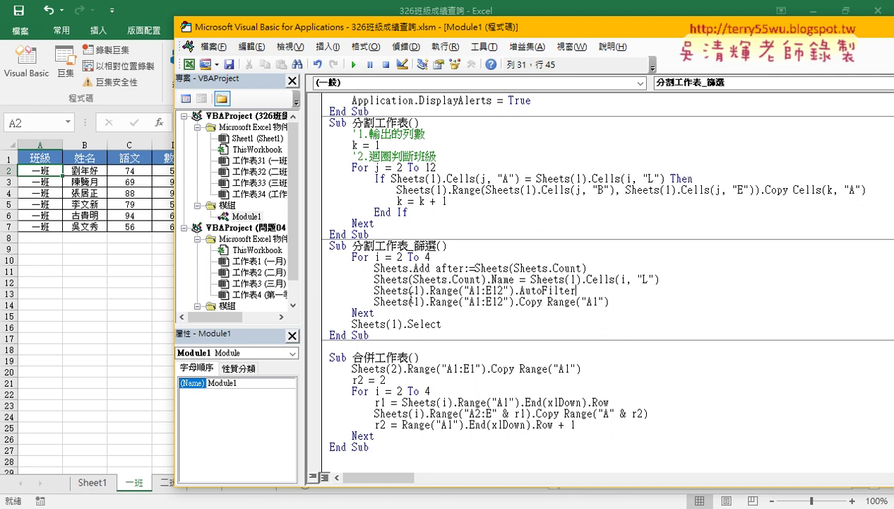
drag(429, 290, 374, 290)
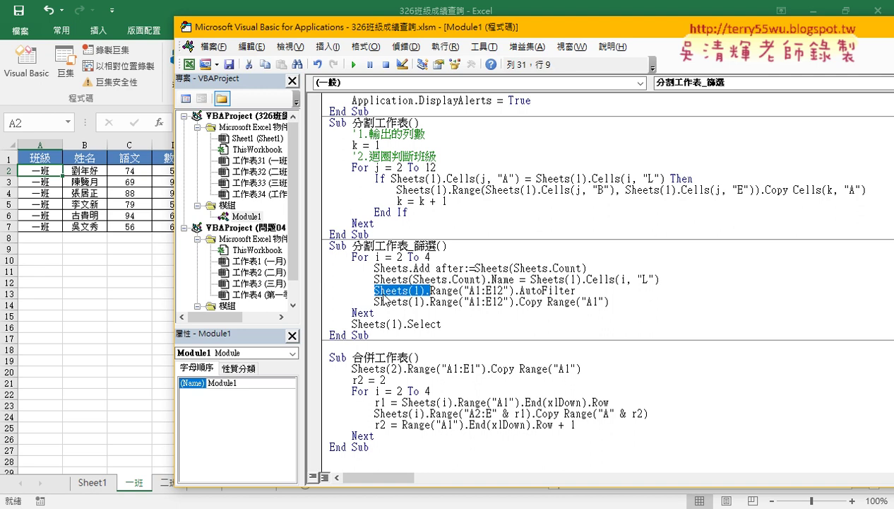
key(BackSpace)
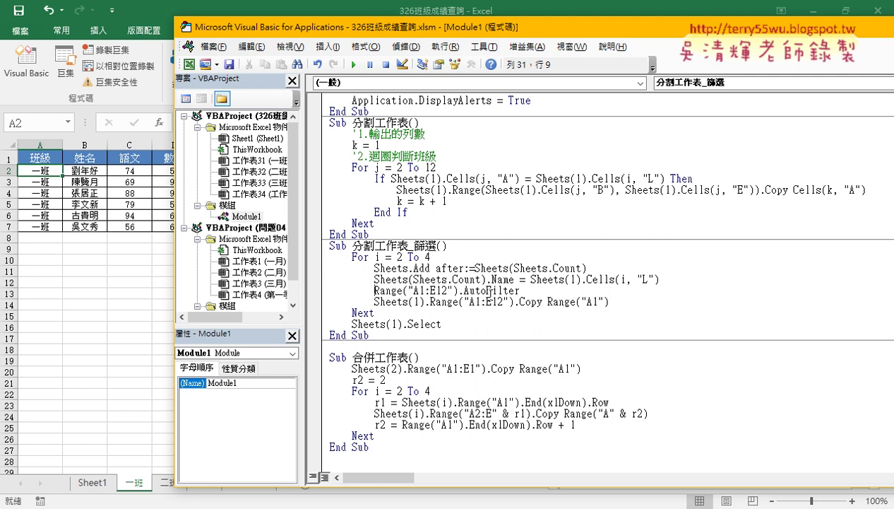
Step: Append '1,' after AutoFilter and leave the line, triggering the 必須是：運算式 compile error
click(534, 288)
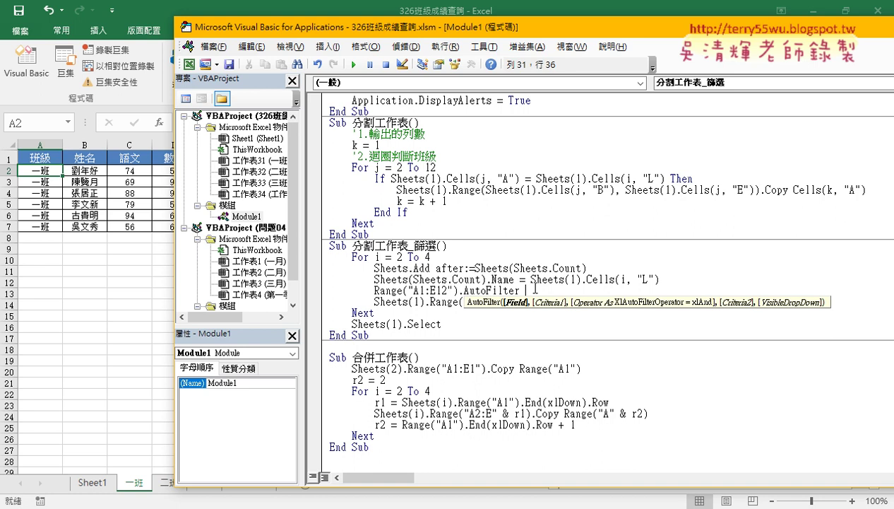
text(1)
text(,)
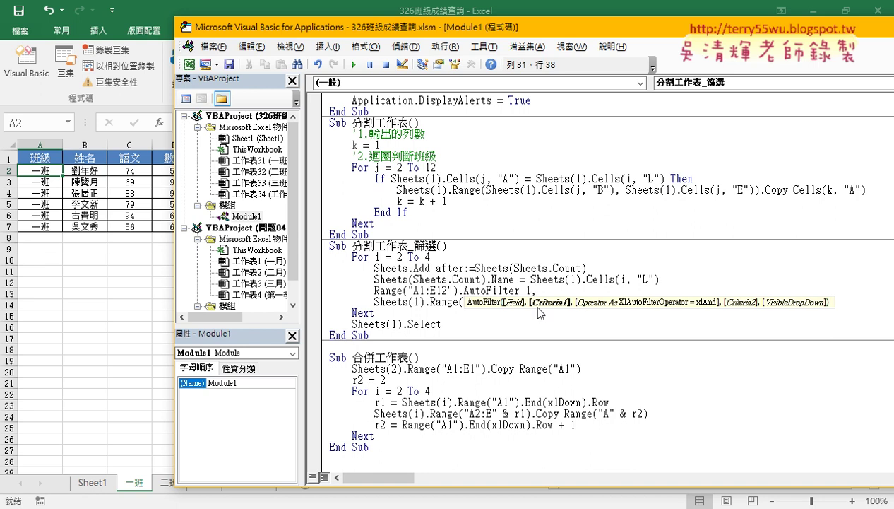
click(653, 277)
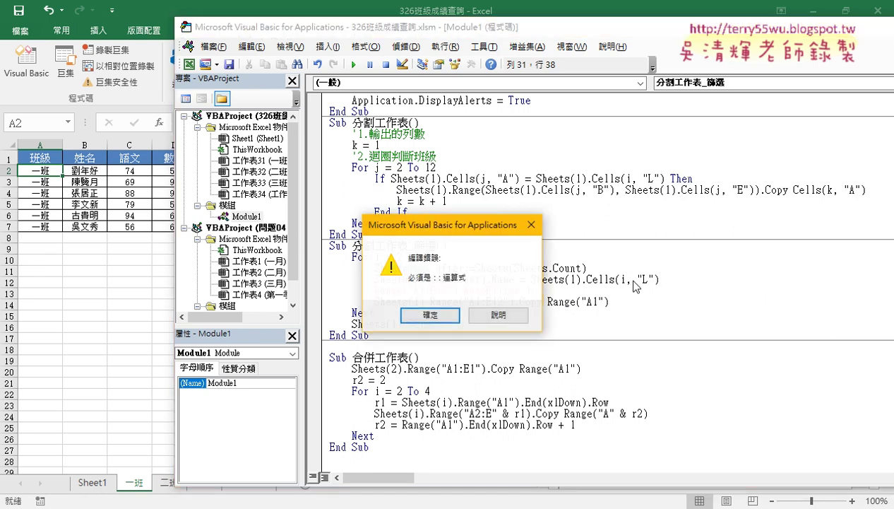
Step: Dismiss the error and copy Sheets(1).Cells(i, "L") to the end of the AutoFilter line
click(426, 318)
drag(531, 279, 660, 280)
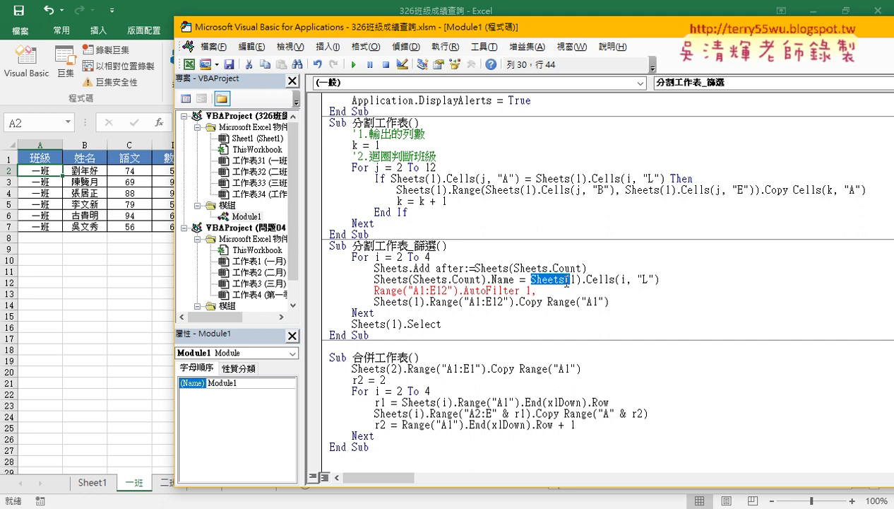
drag(590, 283, 583, 295)
click(558, 290)
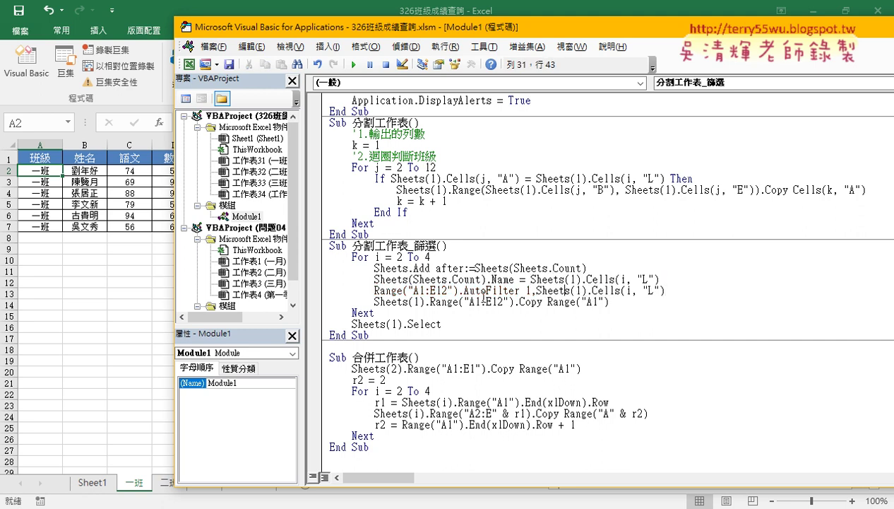
Step: Copy Sheets(1). from the Copy line and paste it before Range on the AutoFilter line
drag(374, 302, 488, 303)
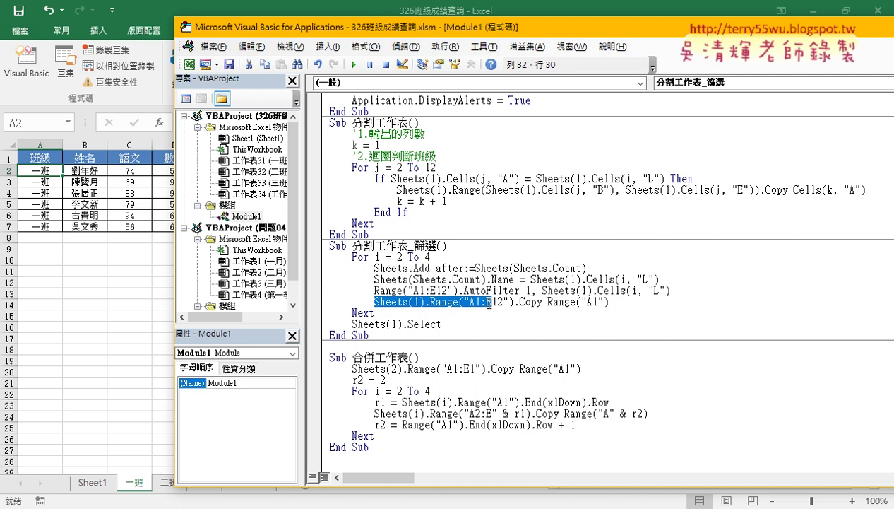
click(428, 303)
drag(428, 302, 375, 302)
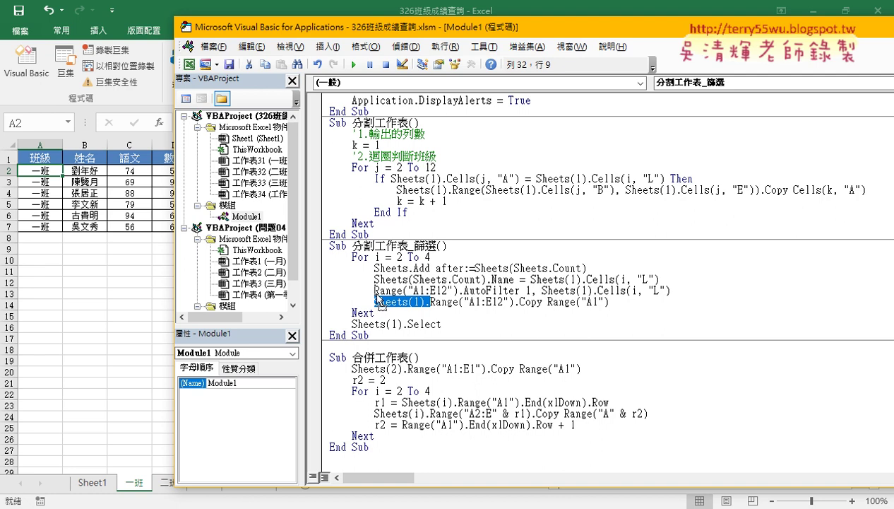
key(ctrl+c)
click(374, 290)
key(ctrl+v)
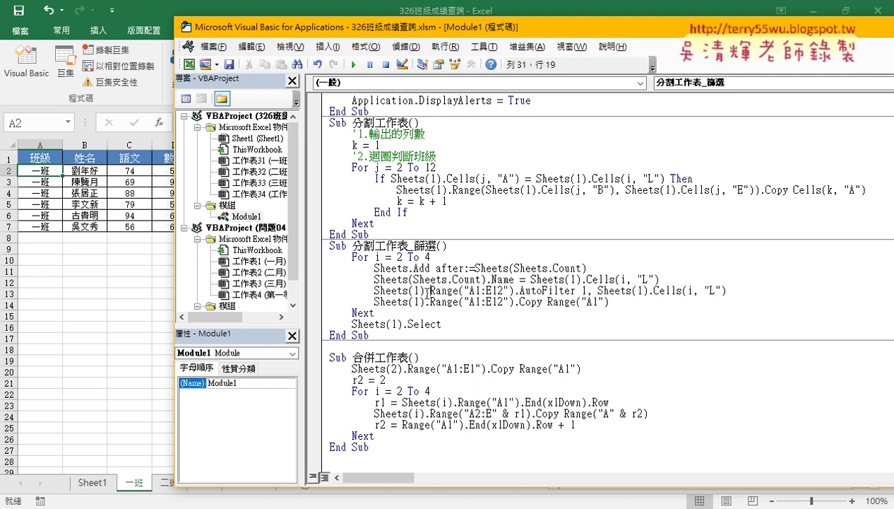
double_click(417, 291)
drag(428, 291, 374, 290)
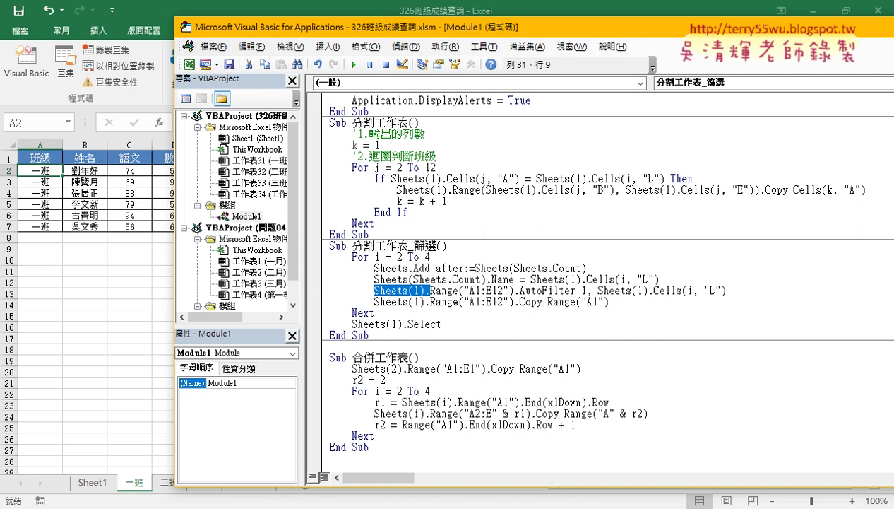
mouse_move(374, 302)
mouse_down()
mouse_move(520, 303)
mouse_move(577, 290)
mouse_up()
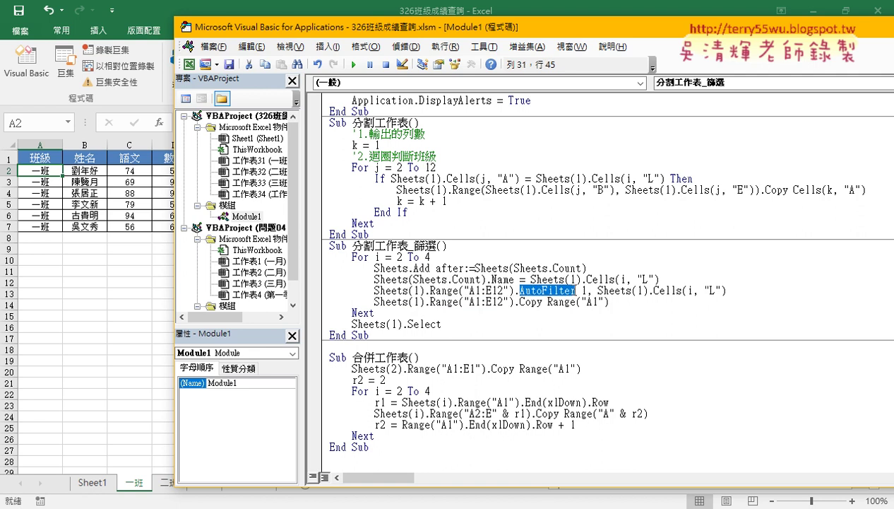
click(97, 482)
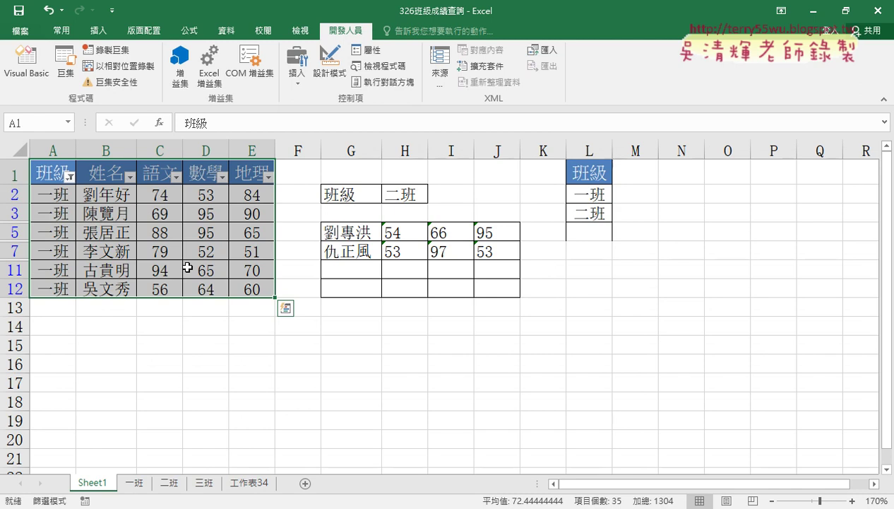
click(33, 72)
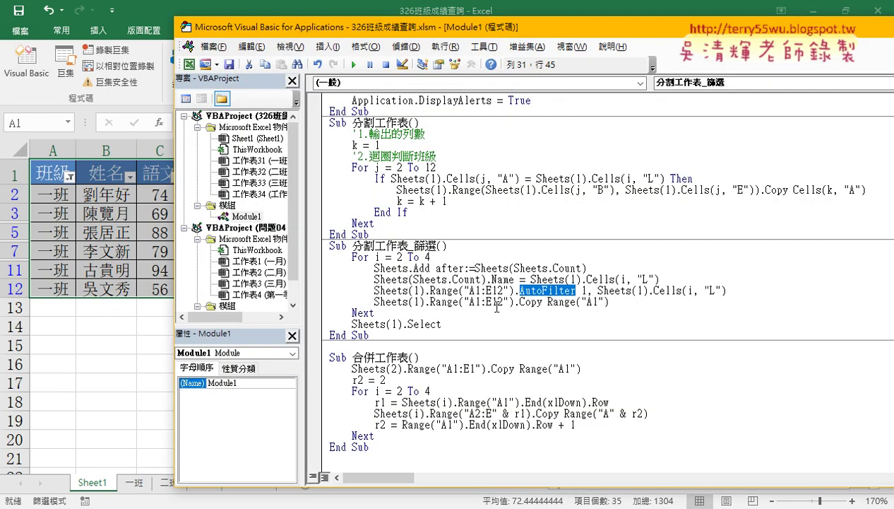
drag(514, 301, 379, 301)
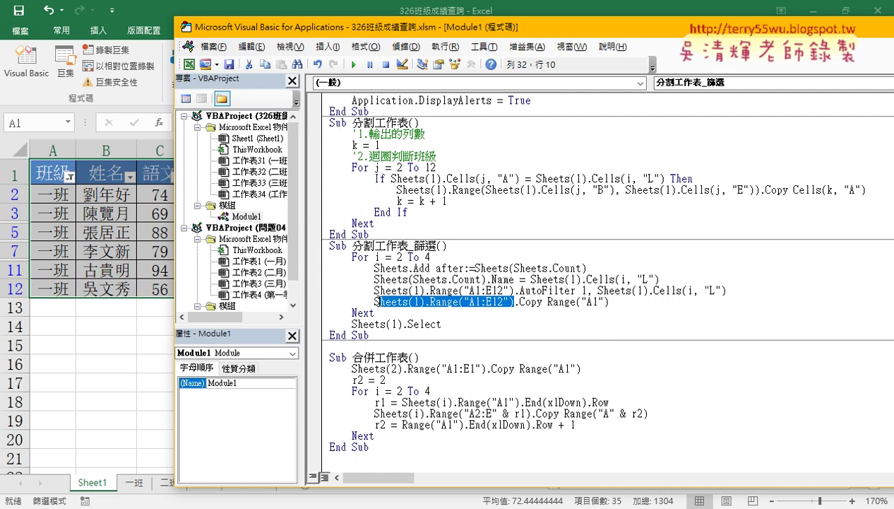
drag(542, 301, 513, 301)
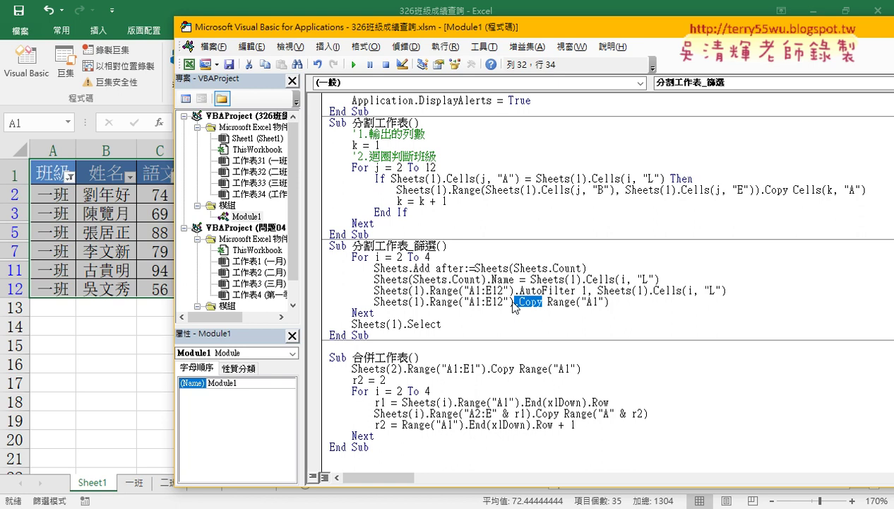
click(140, 486)
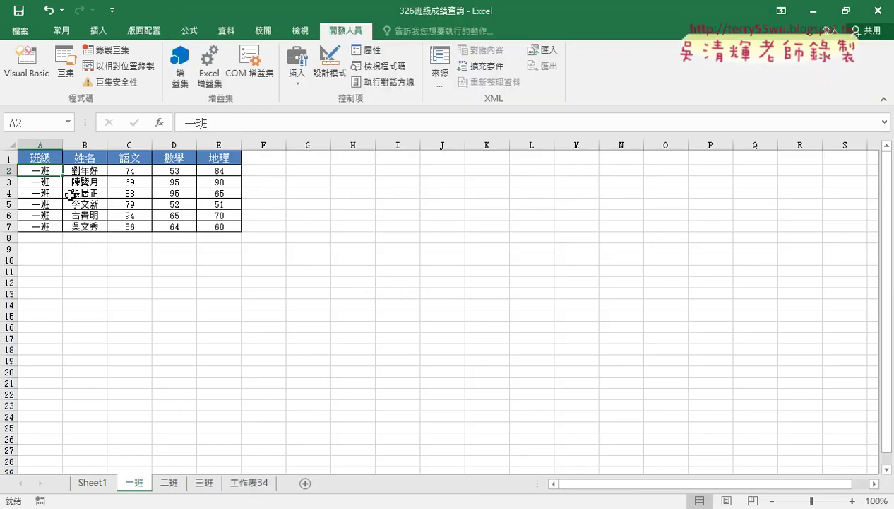
click(26, 62)
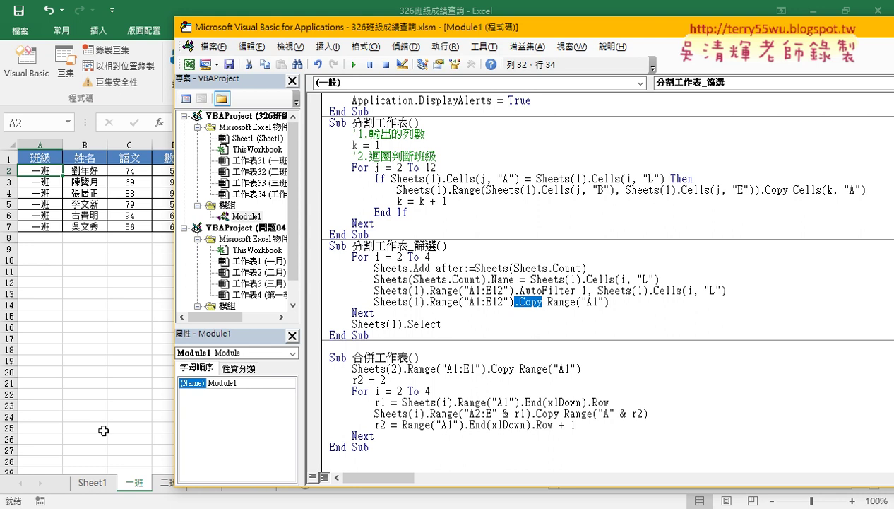
click(92, 483)
drag(60, 175, 261, 288)
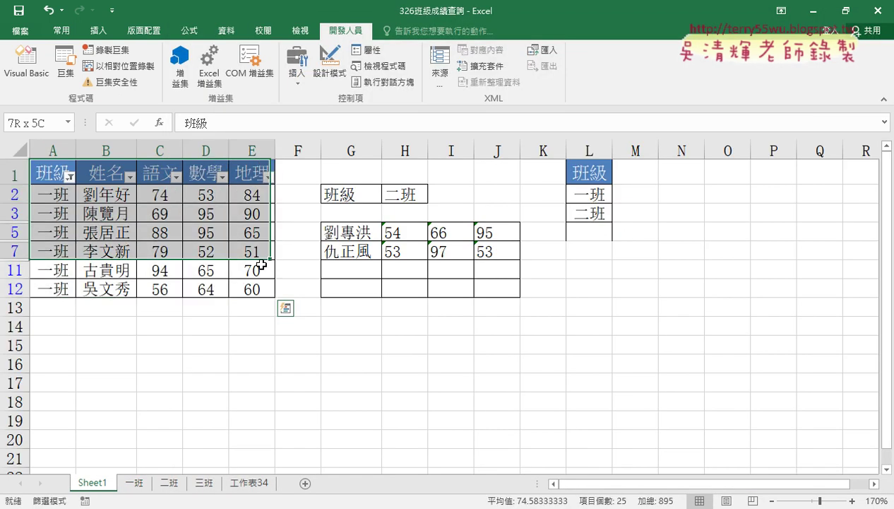
click(132, 481)
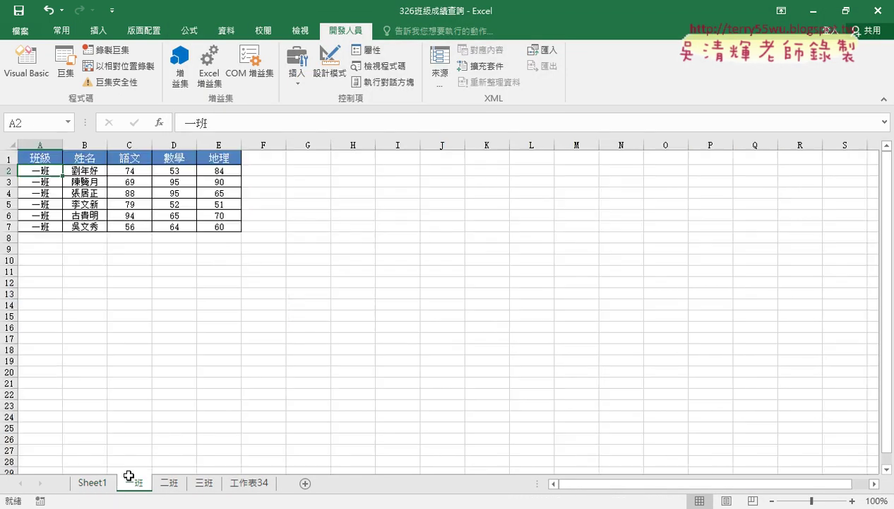
click(33, 156)
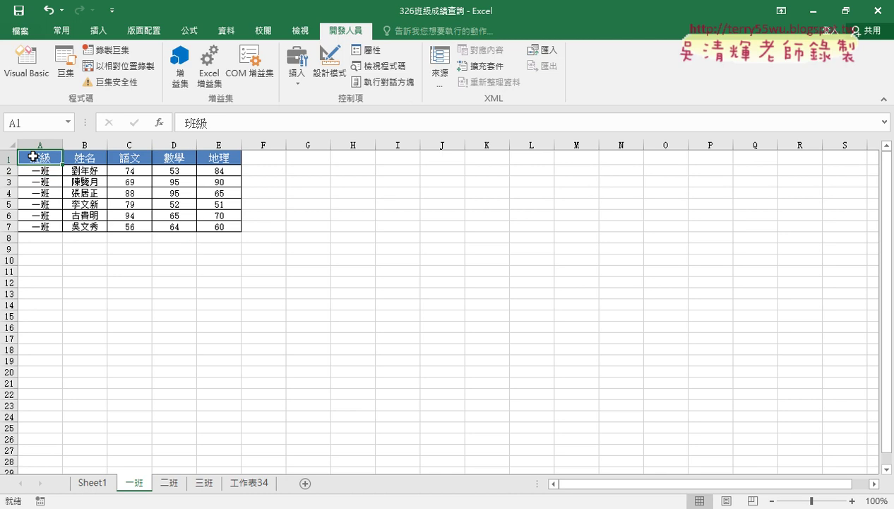
click(26, 62)
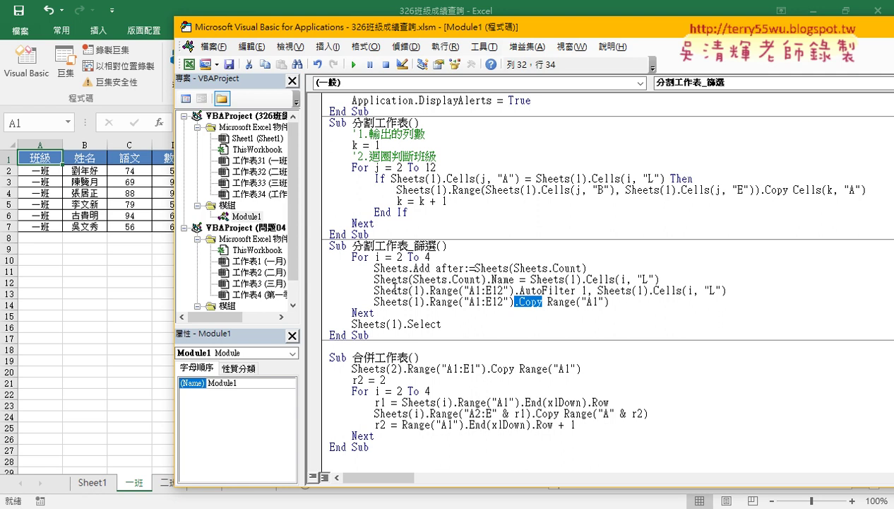
Step: Run 批次刪除工作表 to delete the 一班, 二班, 三班 and 工作表34 sheets
scroll(409, 300, up, 2)
scroll(410, 300, up, 3)
click(432, 224)
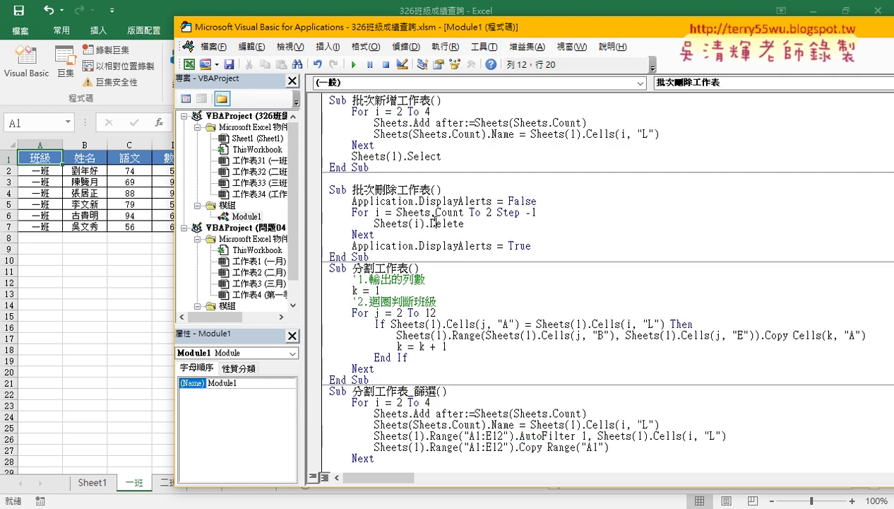
mouse_move(362, 32)
mouse_down()
mouse_move(554, 23)
mouse_move(503, 31)
mouse_up()
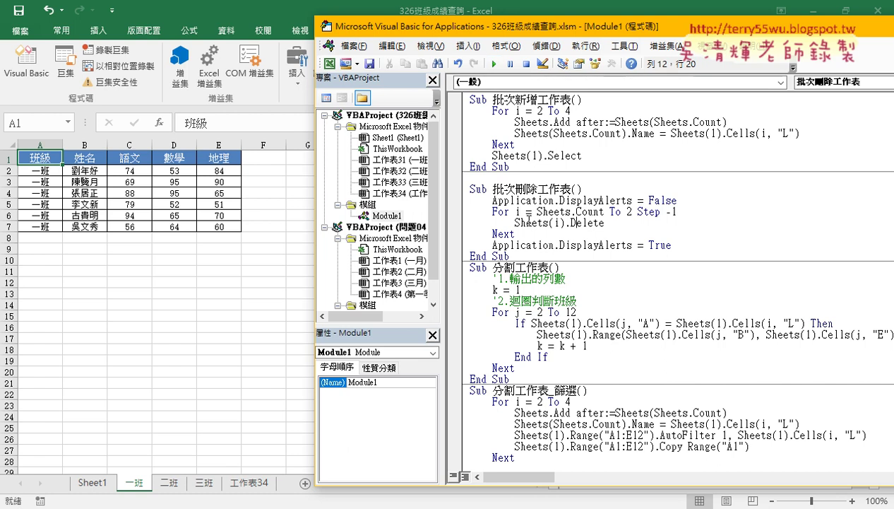
click(521, 223)
click(493, 63)
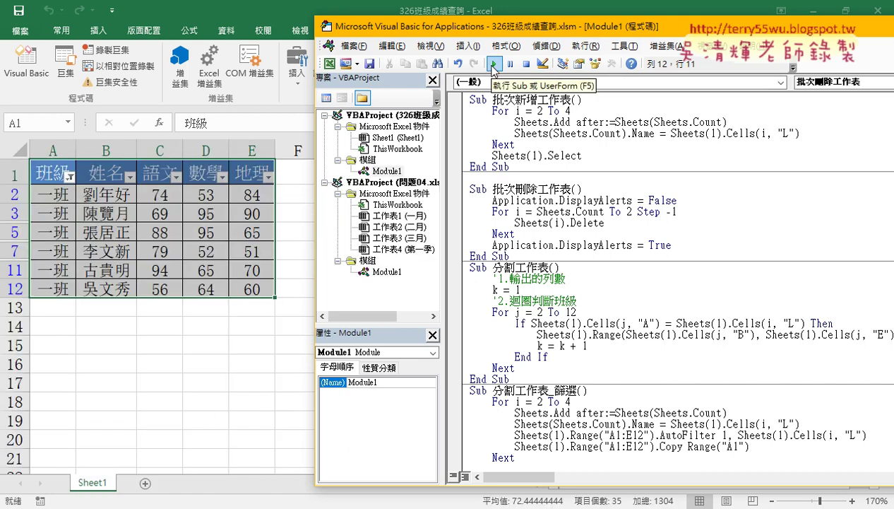
Step: Run 分割工作表, debug its error 1004, reset the macro and return to the worksheet
scroll(523, 306, down, 1)
click(534, 288)
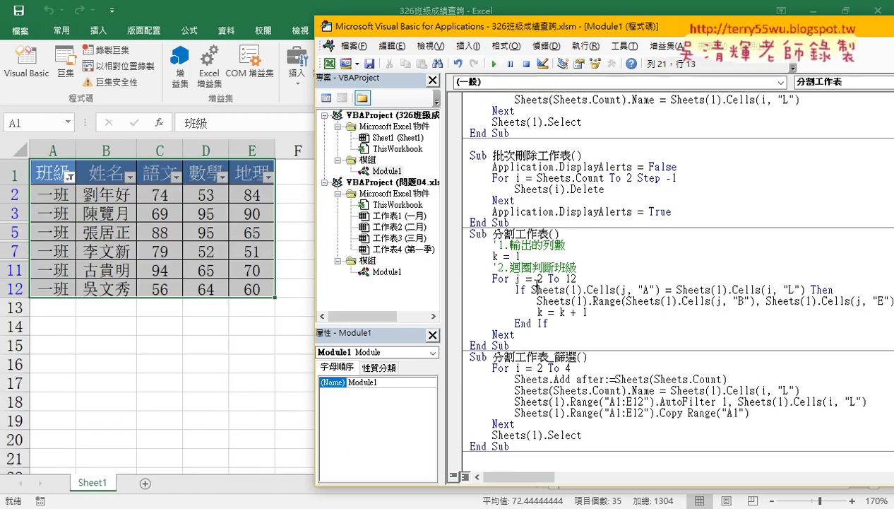
click(493, 63)
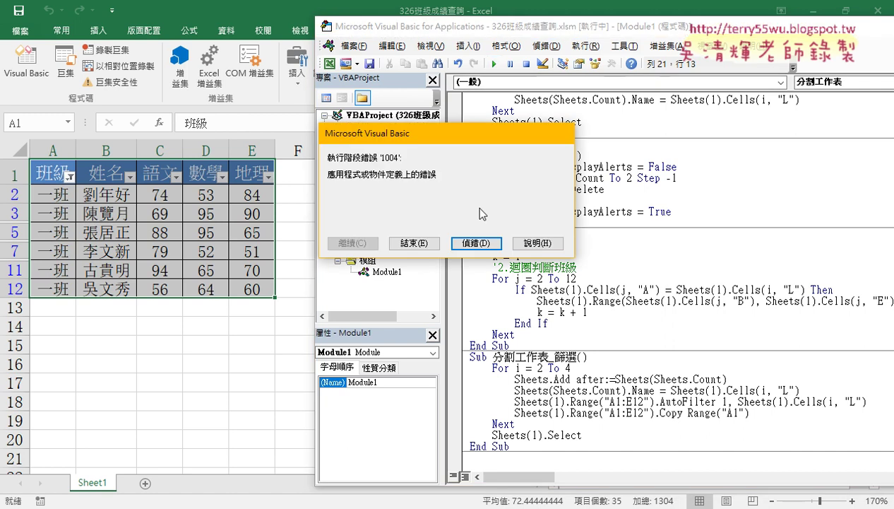
click(475, 243)
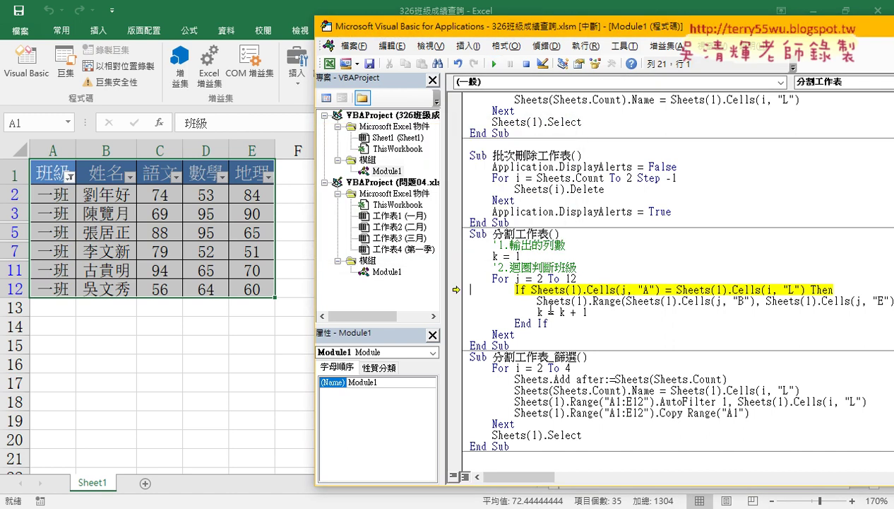
click(526, 65)
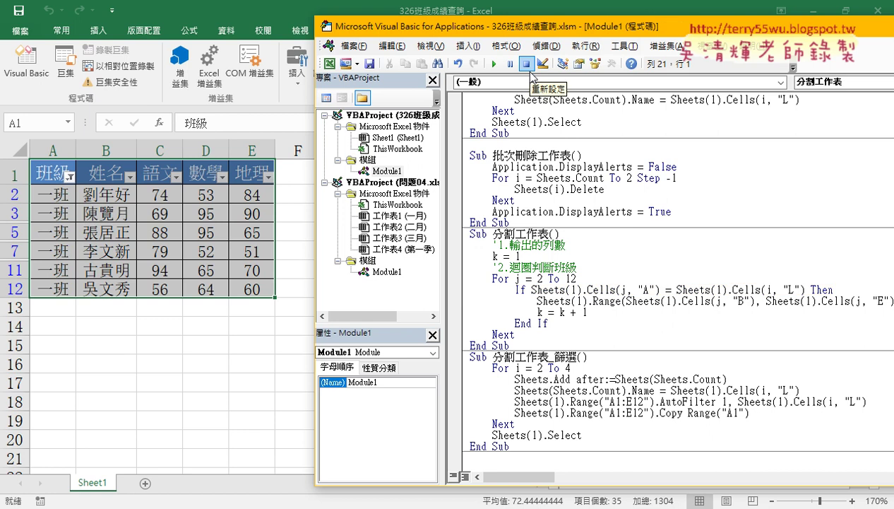
click(243, 383)
click(32, 78)
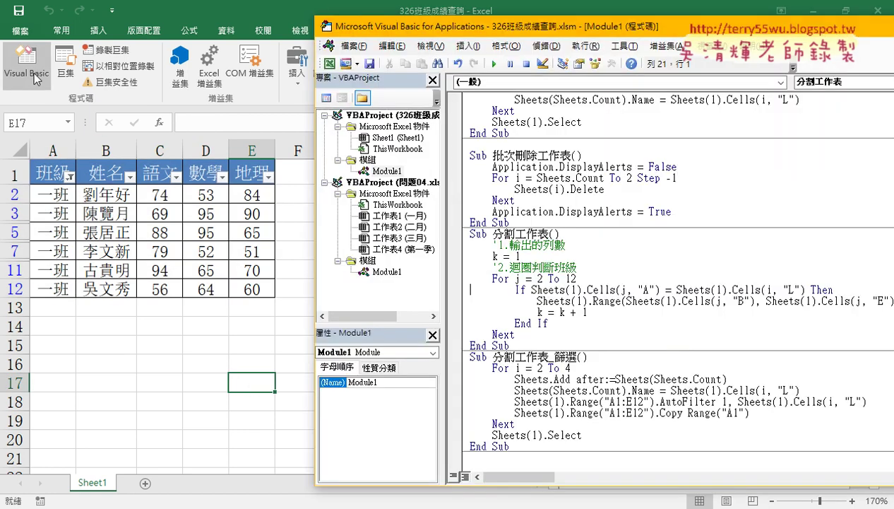
Step: Turn off the Data tab Filter so all 11 records show on Sheet1
click(122, 233)
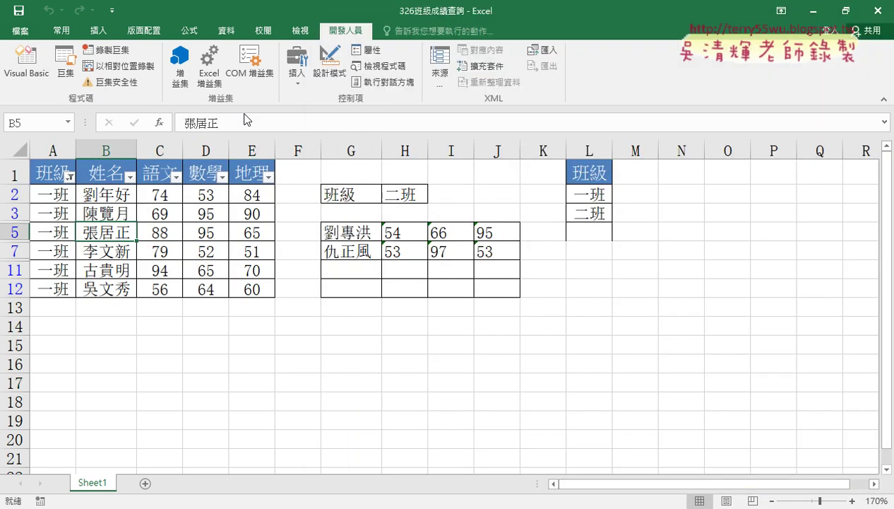
click(226, 31)
click(432, 62)
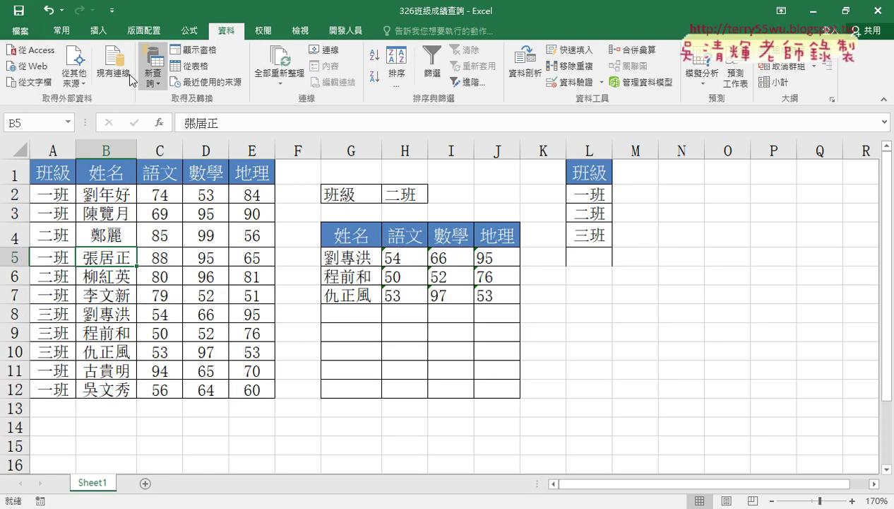
Step: Reopen the Visual Basic editor and place the caret inside 分割工作表_篩選
click(338, 34)
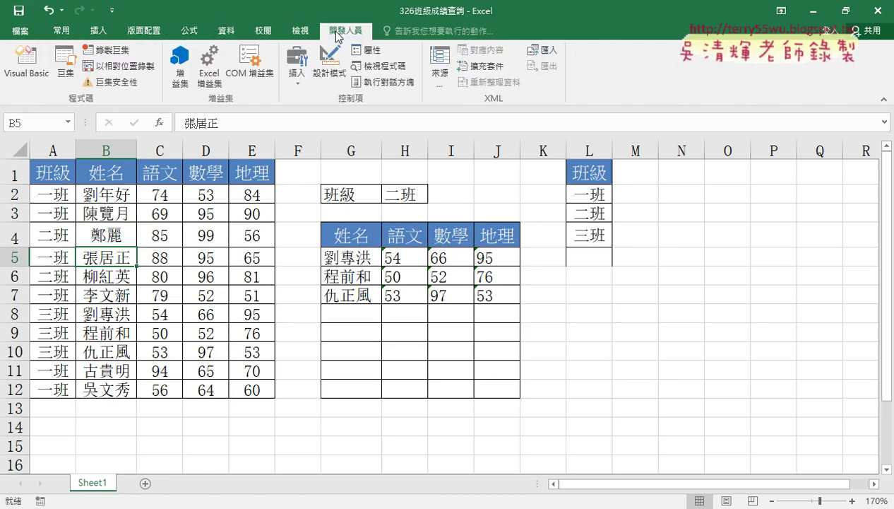
click(27, 62)
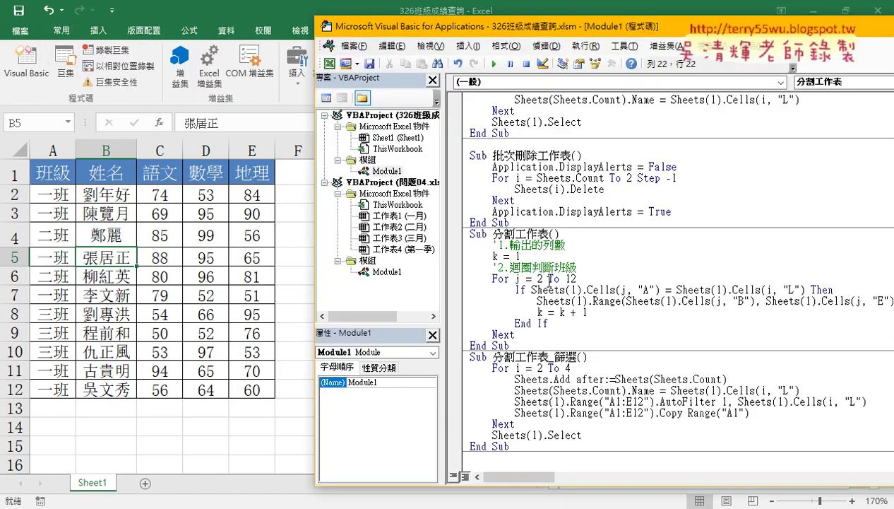
click(567, 280)
scroll(602, 289, down, 3)
scroll(603, 289, down, 1)
click(619, 280)
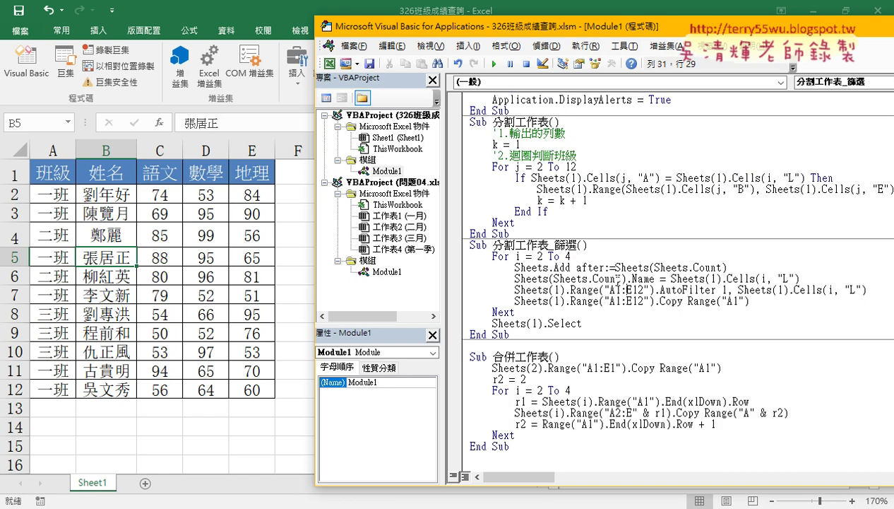
Step: Step with F8 through the first loop pass, creating and filling the 一班 sheet
key(F8)
key(F8)
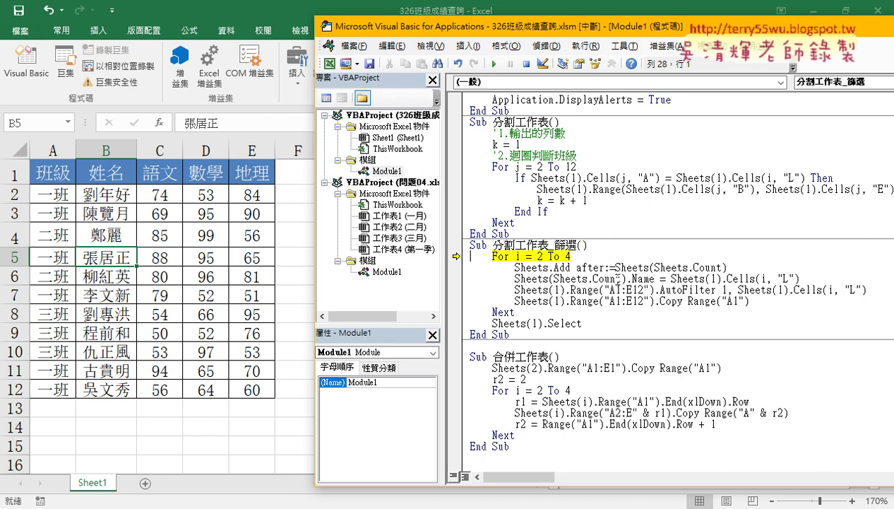
key(F8)
key(F8)
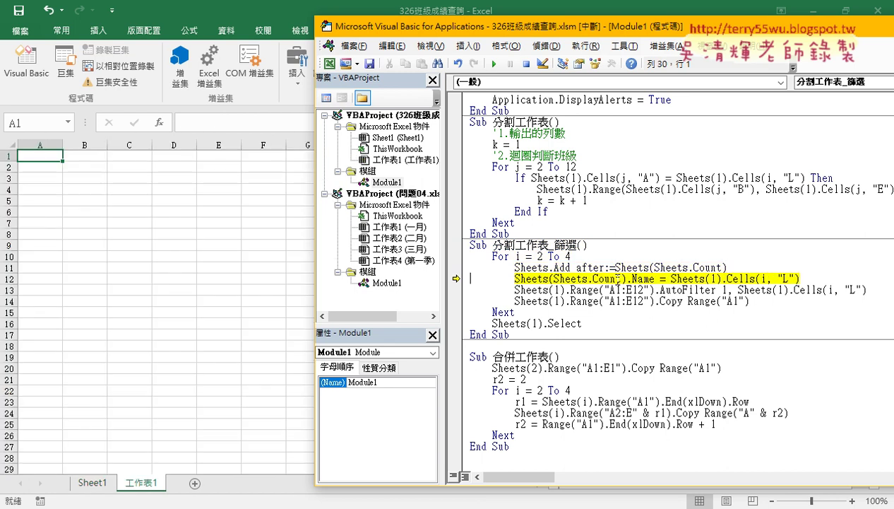
key(F8)
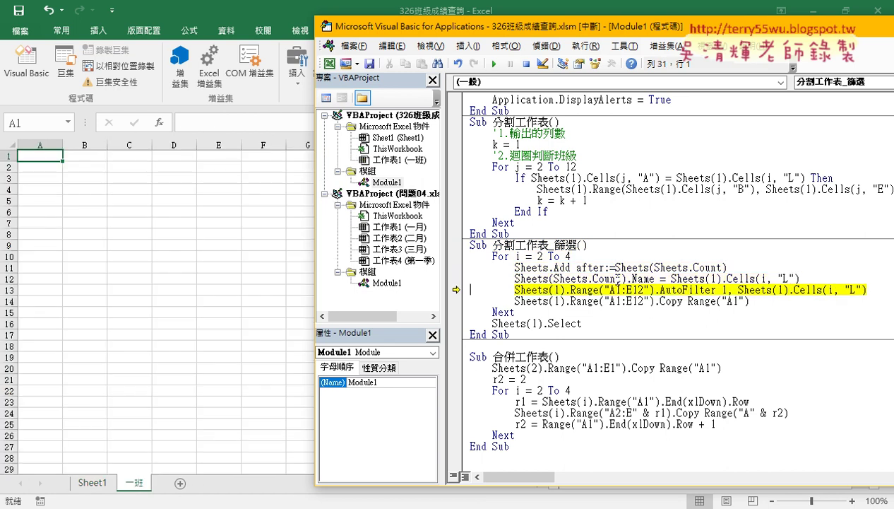
key(F8)
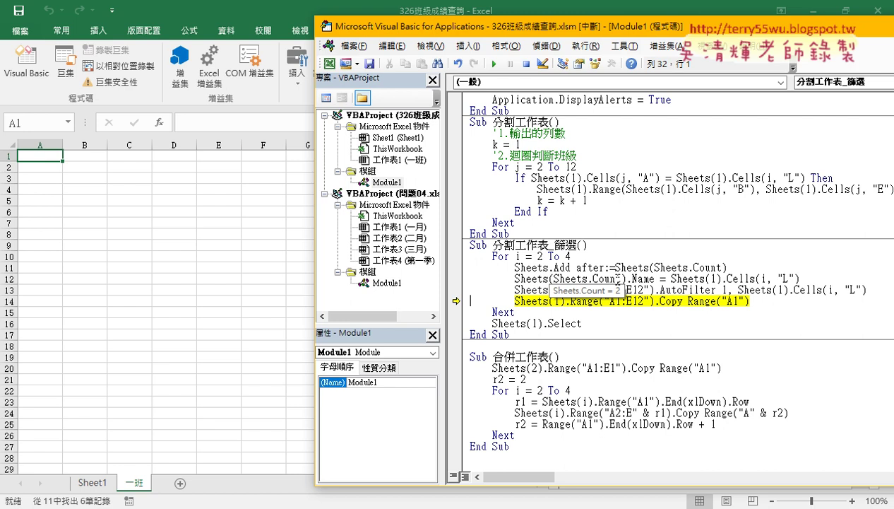
key(F8)
key(F8)
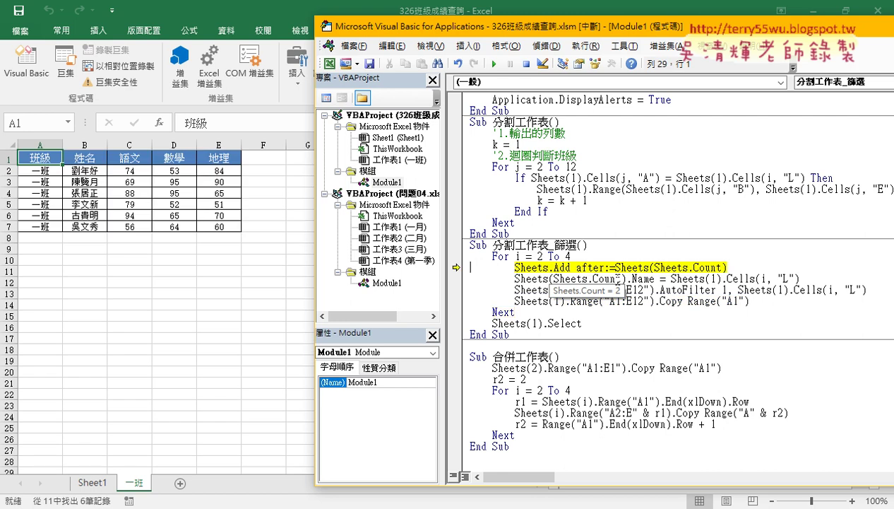
Step: Keep stepping to create and fill the 二班 and 三班 sheets, then shift the editor aside
key(F8)
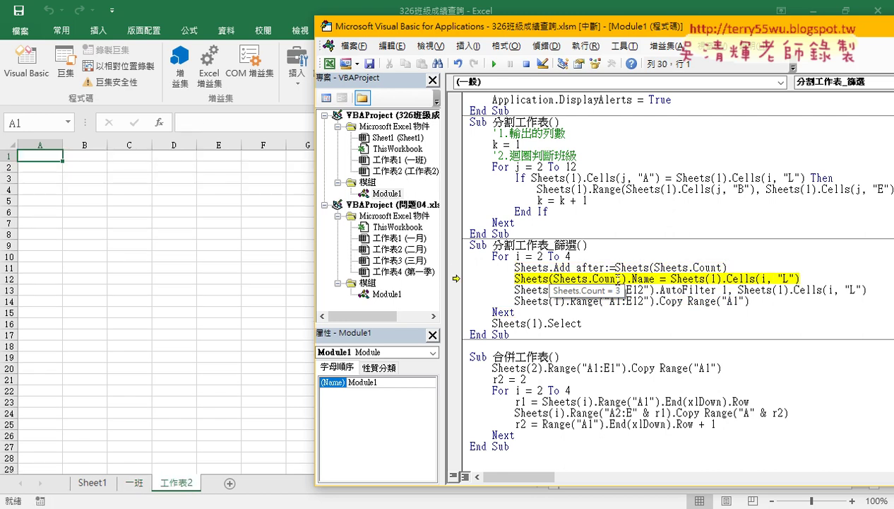
key(F8)
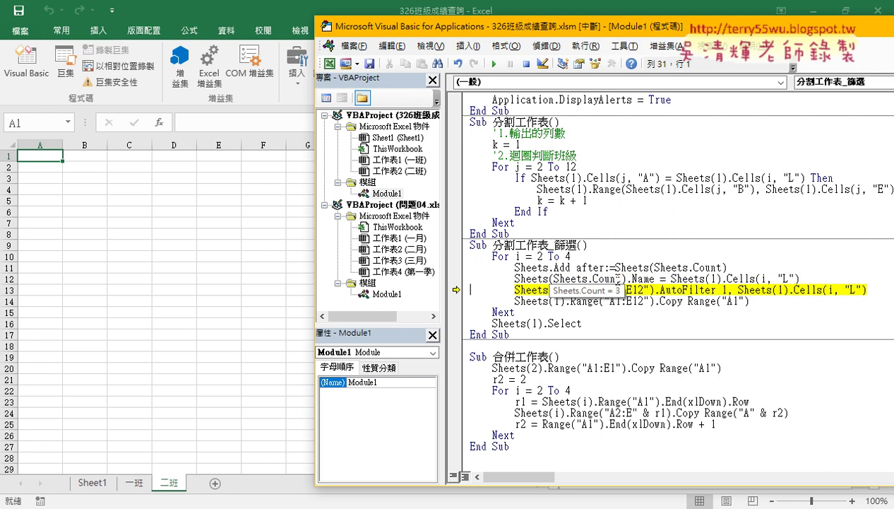
key(F8)
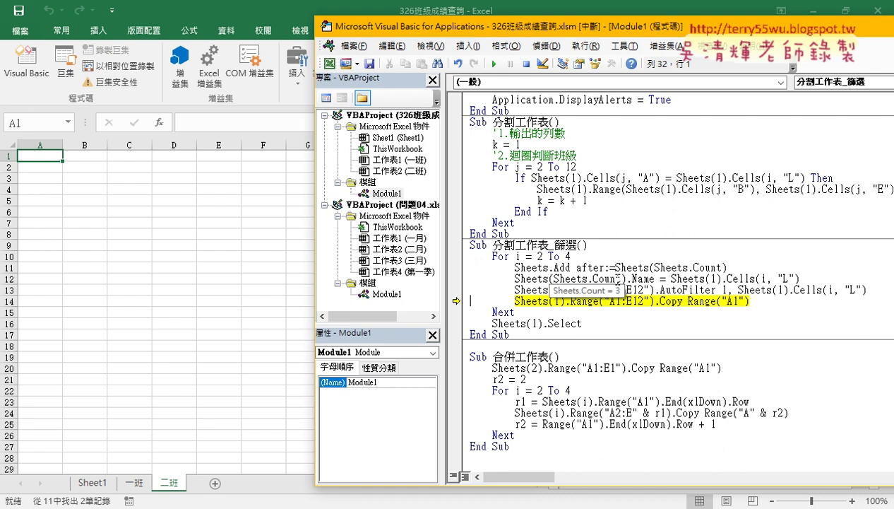
key(F8)
key(F8)
key(F8)
key(F8)
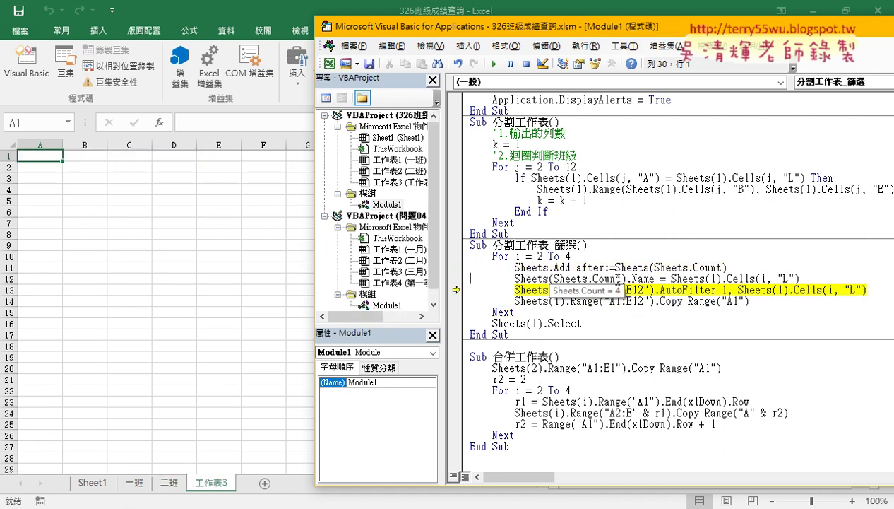
key(F8)
key(F8)
key(F8)
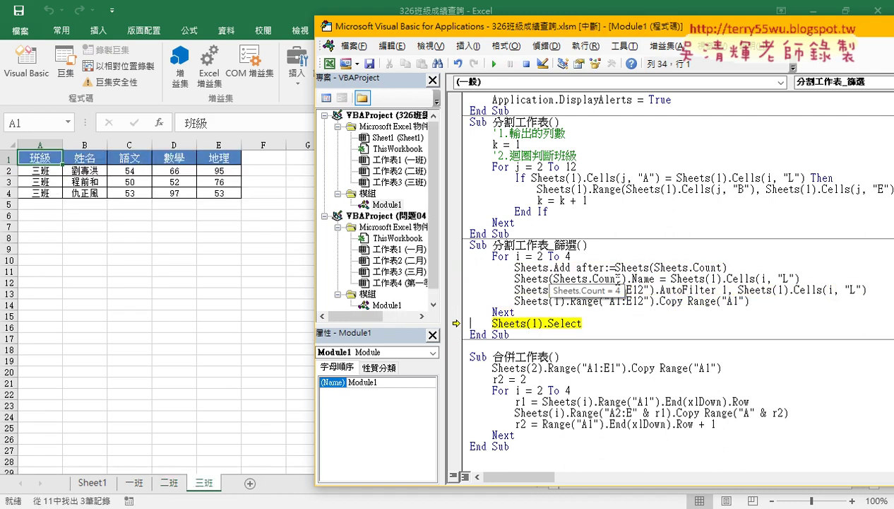
key(F8)
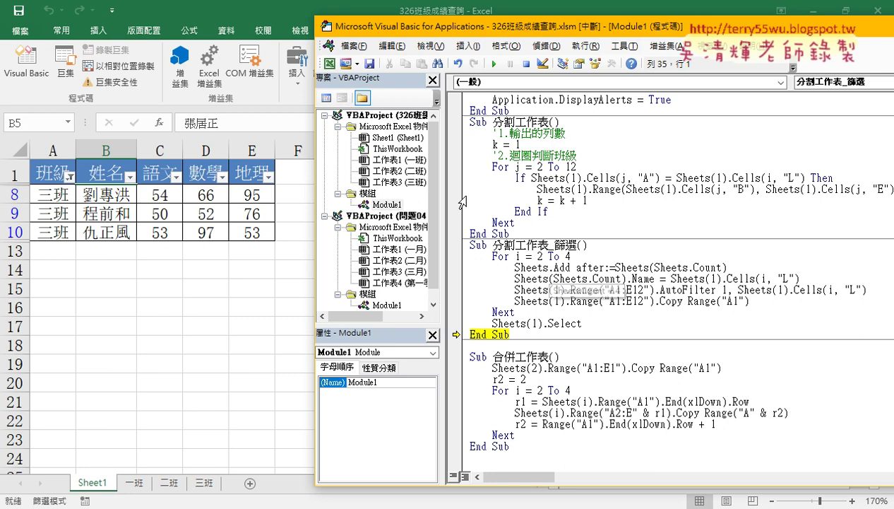
drag(443, 189, 375, 189)
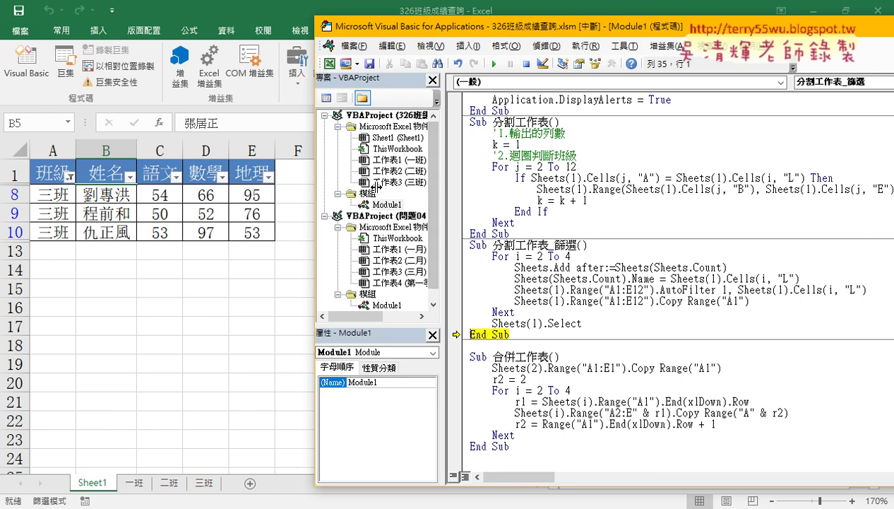
drag(385, 27, 438, 32)
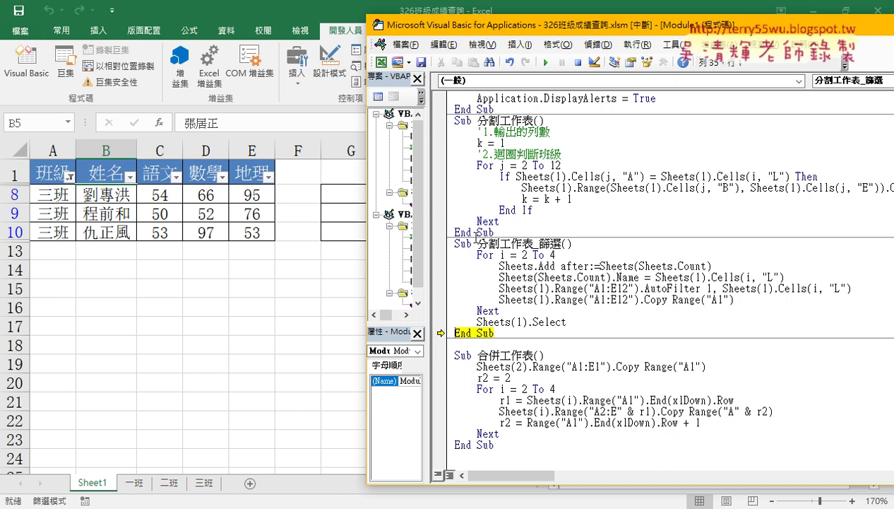
Step: Add a Sheets(1).Range("A1:E12").AutoFilter line after Sheets(1).Select, before End Sub
click(589, 319)
key(Return)
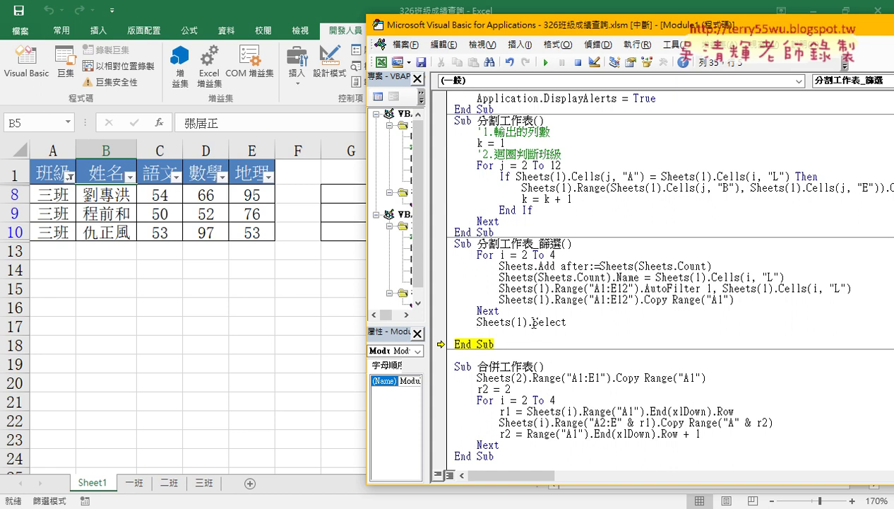
click(500, 288)
drag(500, 289, 701, 289)
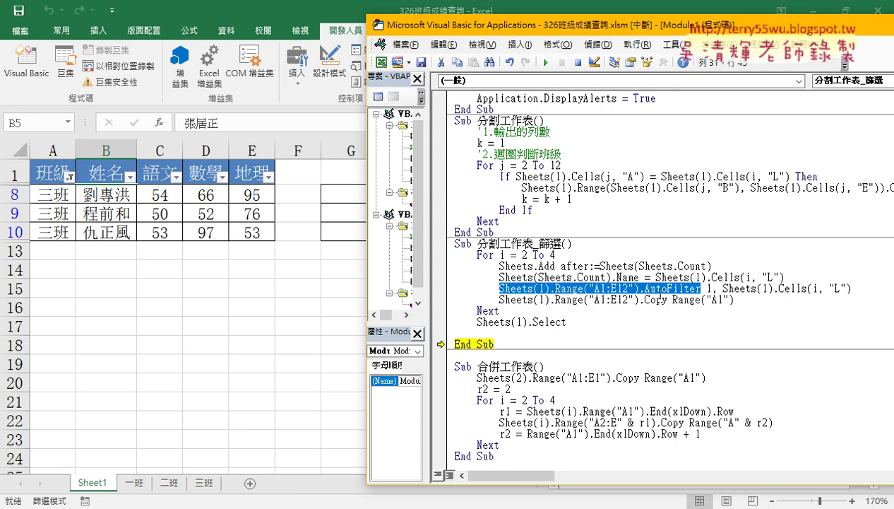
drag(551, 290, 531, 341)
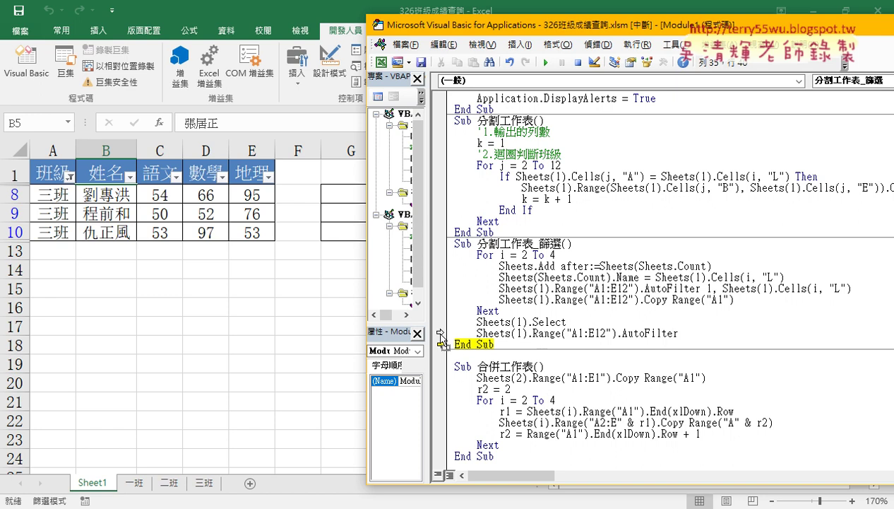
Step: Step the new AutoFilter line until Sheet1's filter is removed, then end the macro
drag(440, 331, 440, 332)
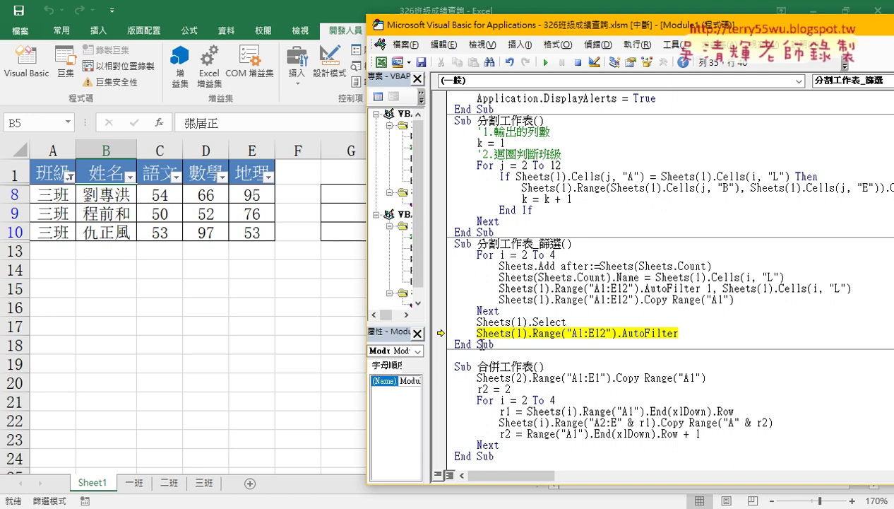
key(F8)
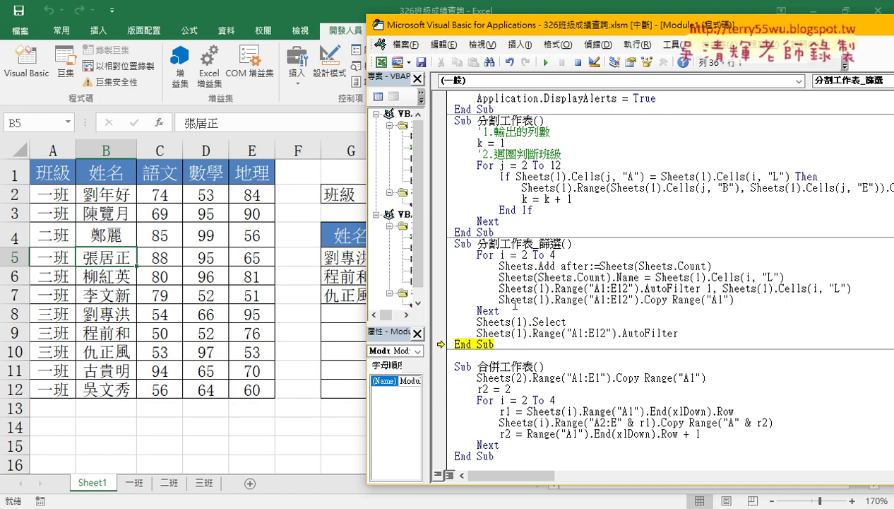
mouse_move(678, 332)
mouse_down()
mouse_move(612, 332)
mouse_move(622, 333)
mouse_up()
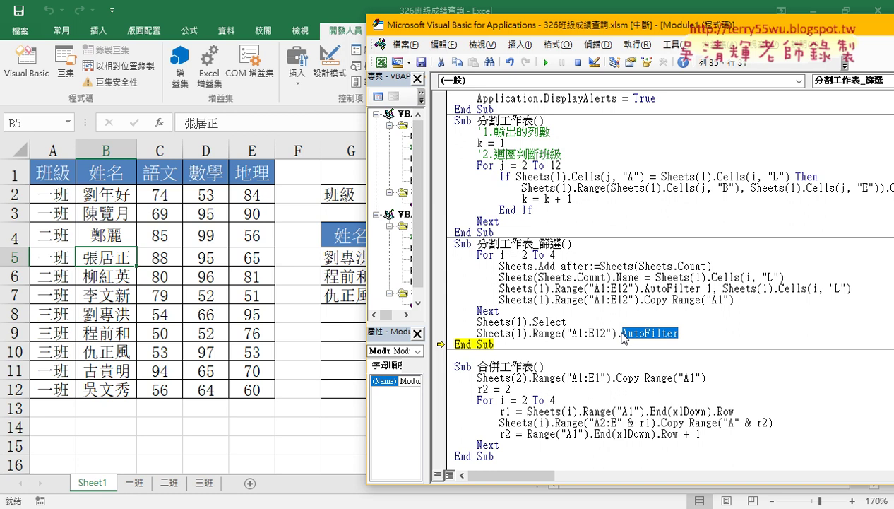
click(440, 341)
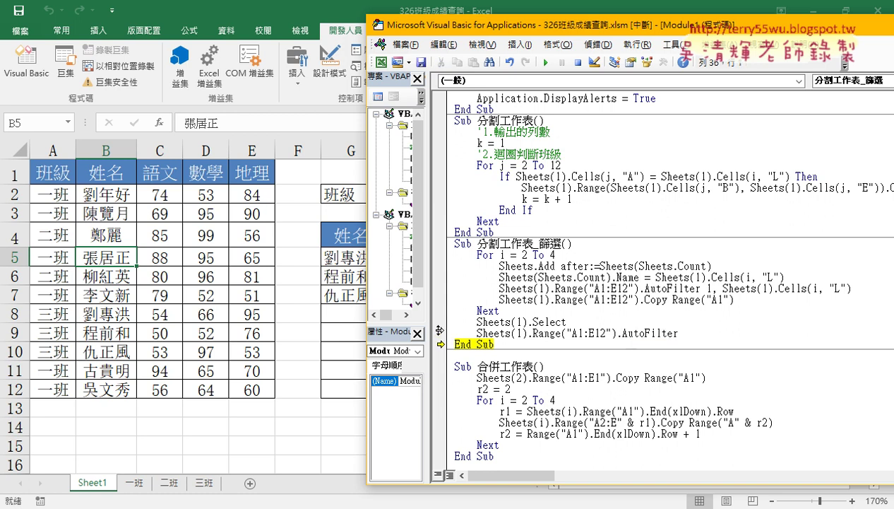
drag(440, 344, 440, 332)
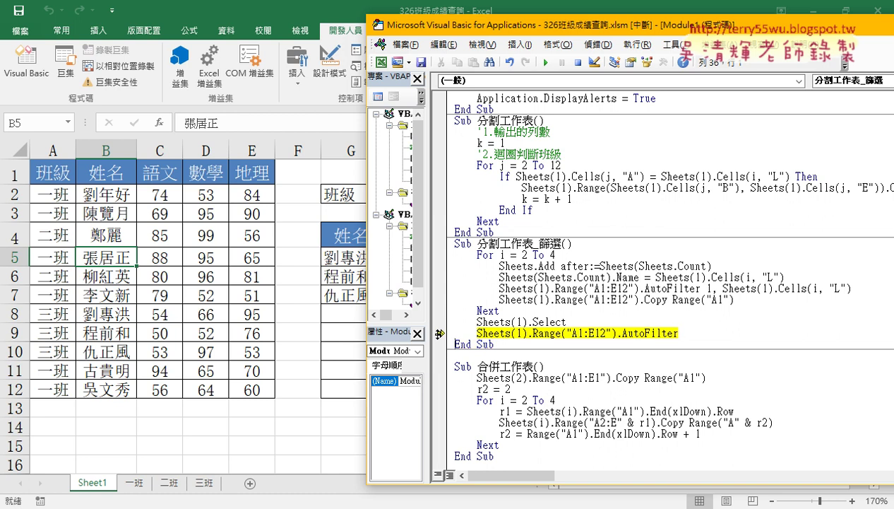
key(F8)
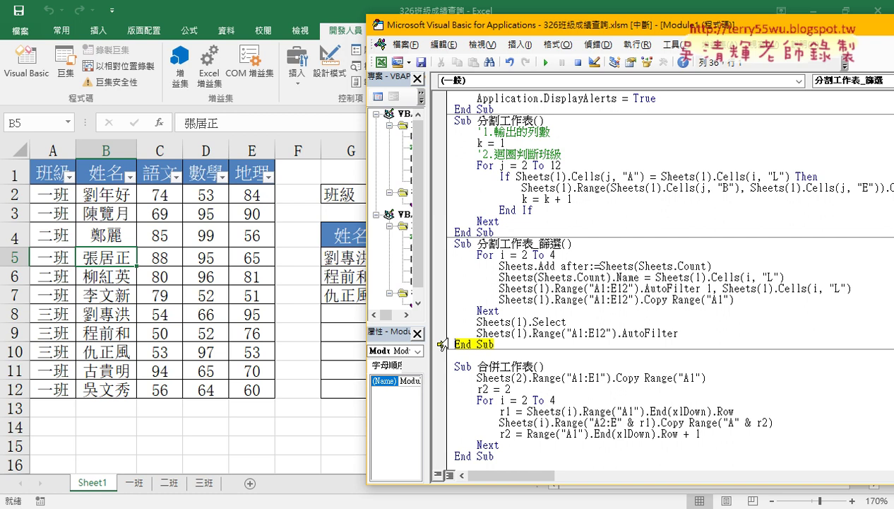
drag(443, 343, 443, 333)
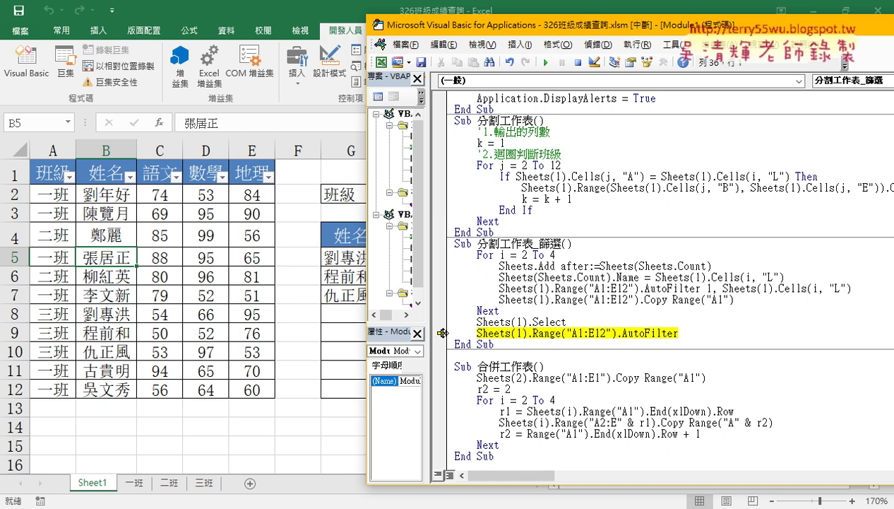
key(F8)
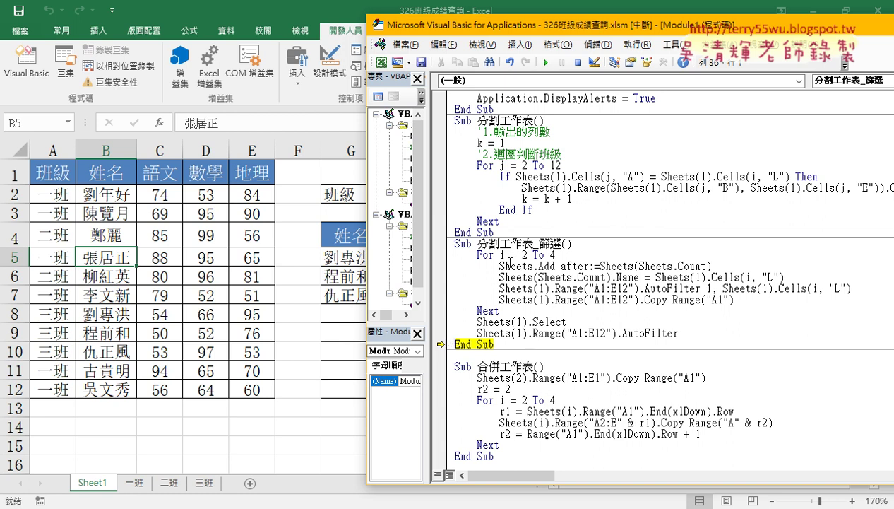
click(547, 63)
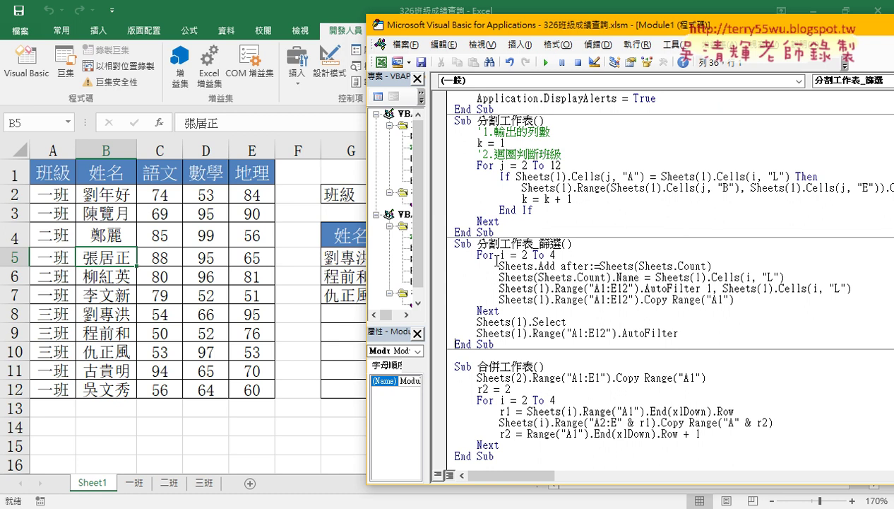
Step: Look over the 一班, 二班 and 三班 sheets and add a new worksheet at the end
click(133, 483)
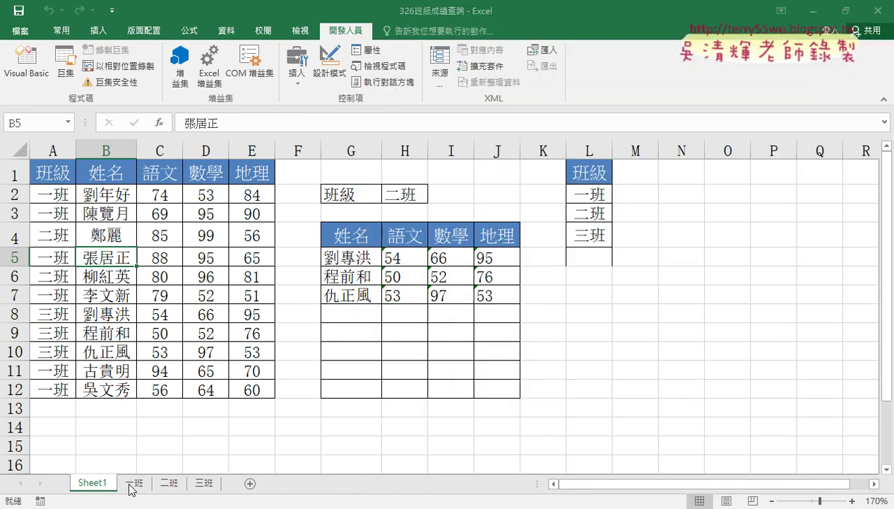
click(133, 483)
click(168, 483)
click(201, 484)
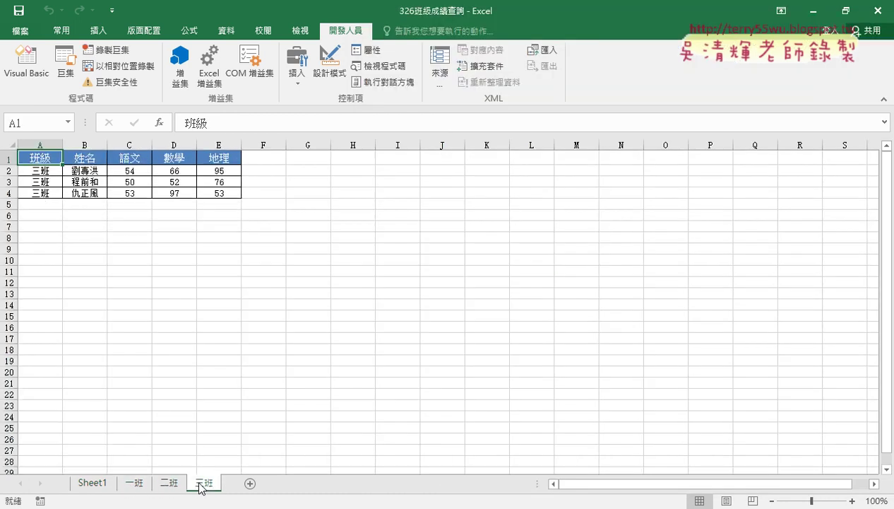
click(250, 483)
Step: Check the macro code, then rename the new sheet 工作表4 to 全部
click(40, 79)
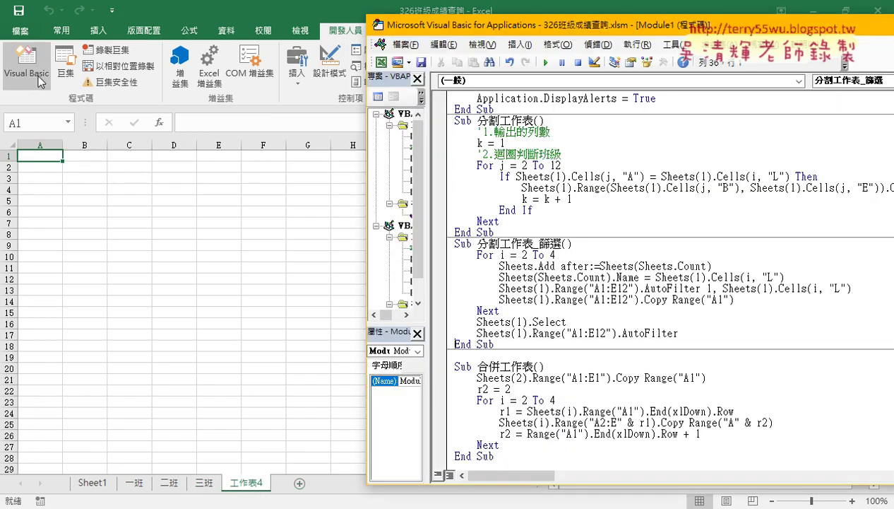
scroll(555, 356, down, 1)
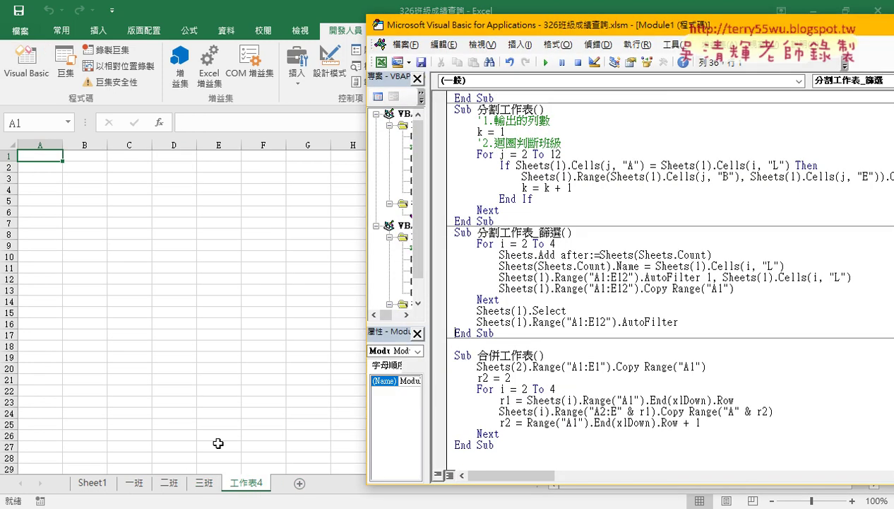
click(245, 482)
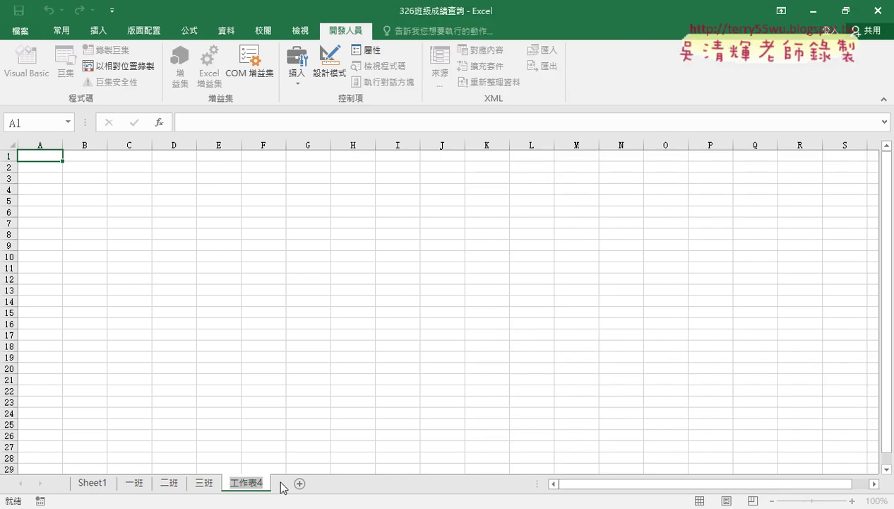
double_click(259, 484)
text(ㄑㄩㄢ)
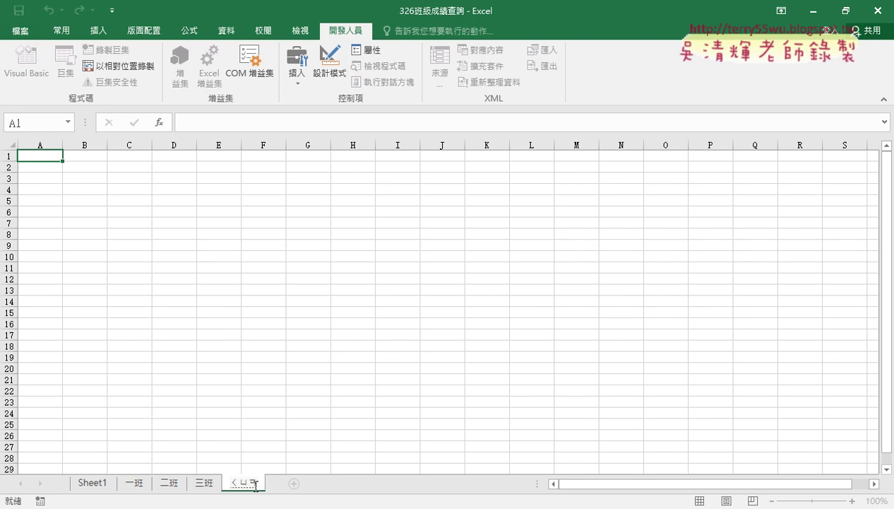
text(全部)
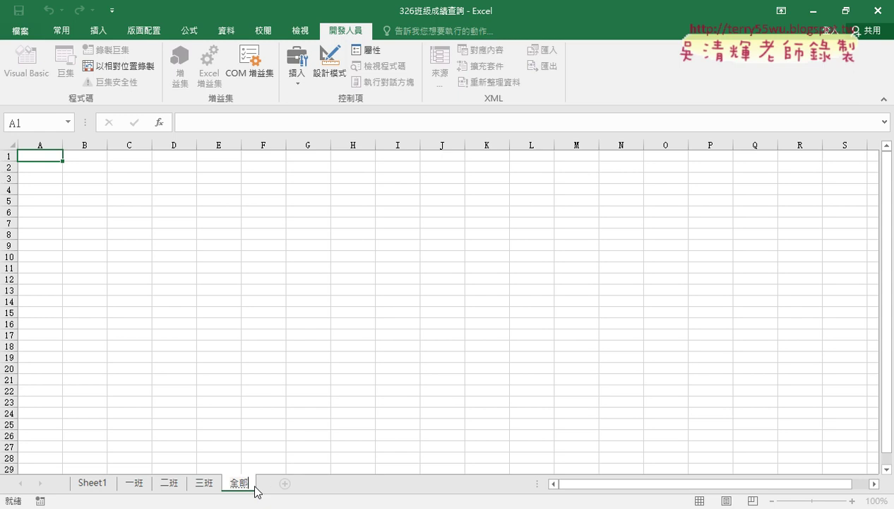
click(259, 308)
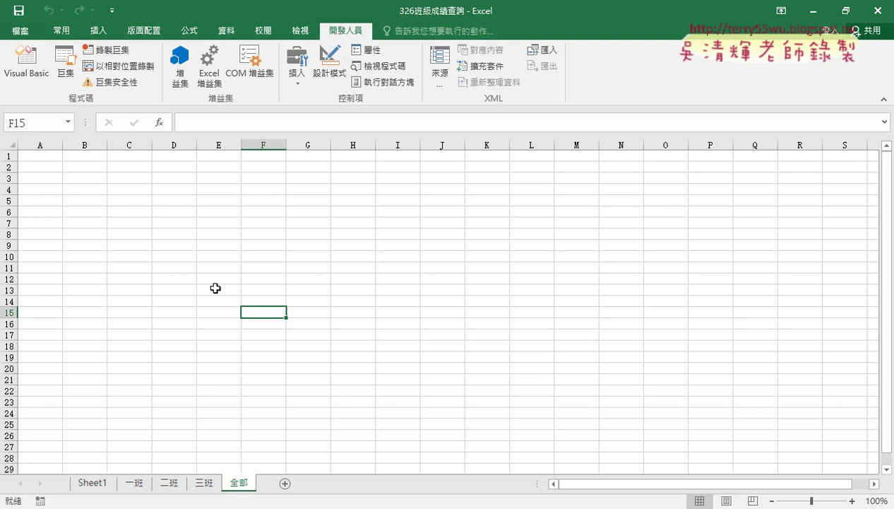
Step: Review the 合併工作表 procedure, then view the 二班, 全部, 一班 and 三班 sheets
click(30, 72)
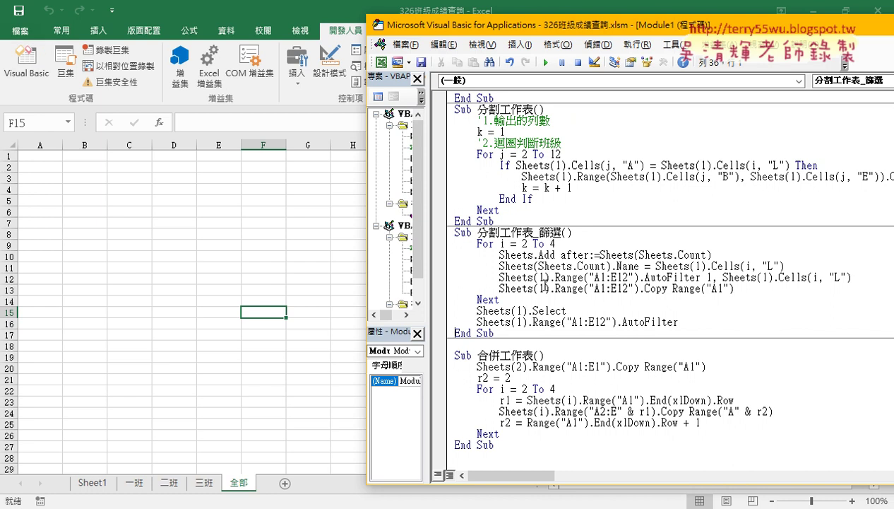
click(560, 360)
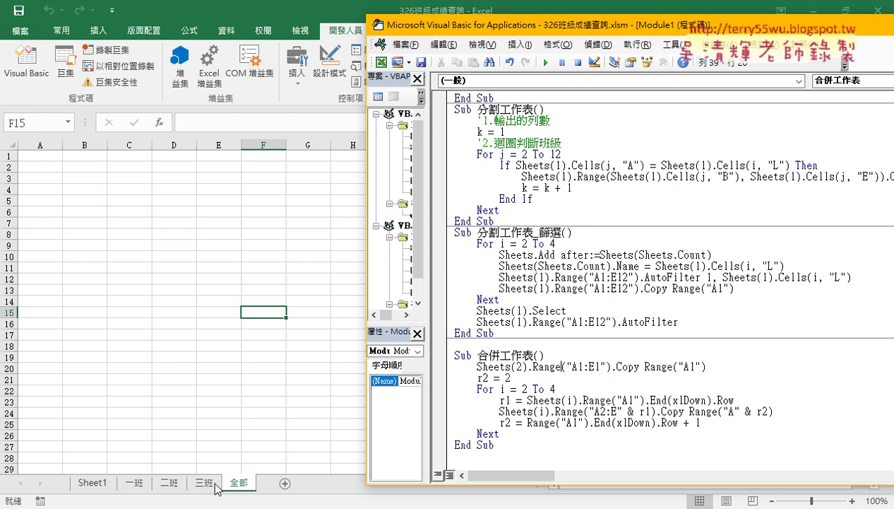
click(136, 486)
click(171, 487)
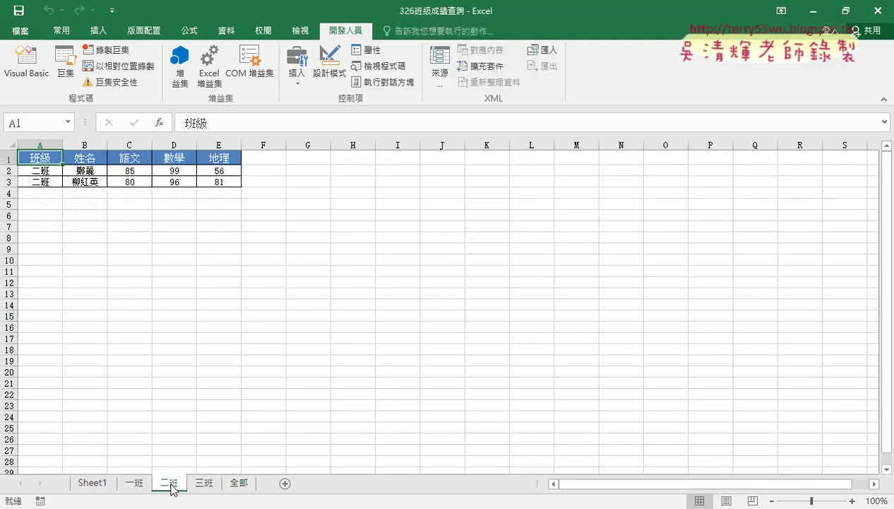
click(235, 484)
click(132, 486)
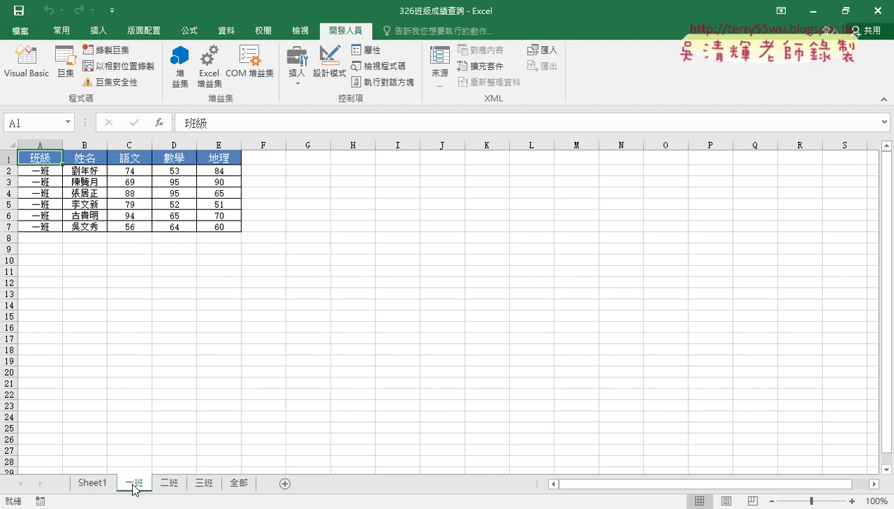
click(166, 486)
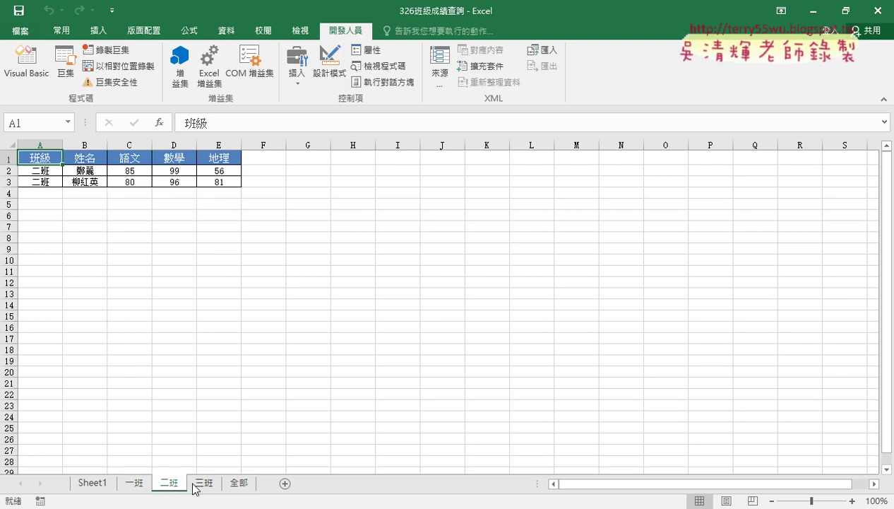
click(198, 487)
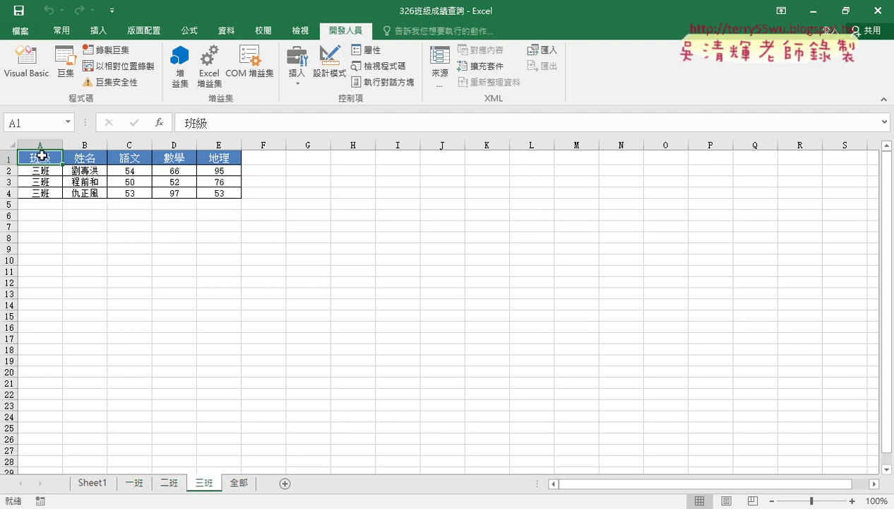
Step: Compare header row A1:E1 on 一班 and 全部, then select 一班's student rows A2:E7
drag(42, 156, 225, 155)
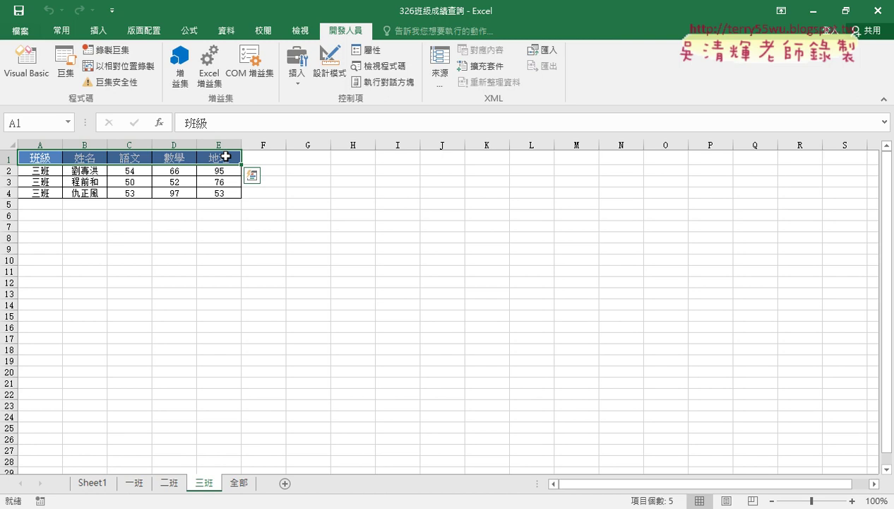
click(135, 483)
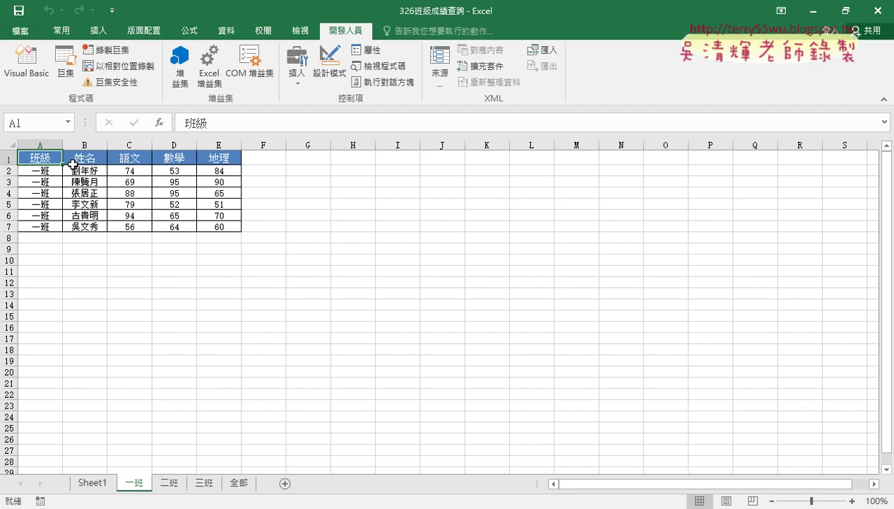
drag(39, 154, 227, 152)
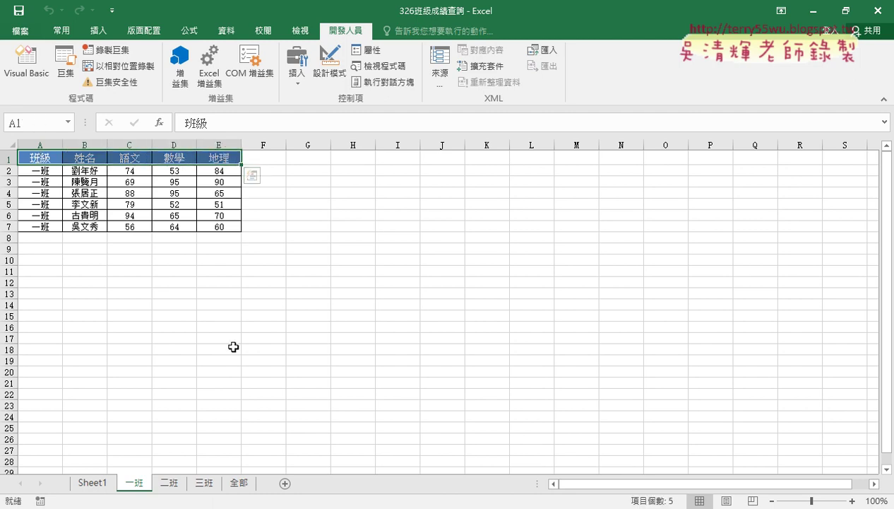
click(240, 483)
drag(36, 155, 218, 151)
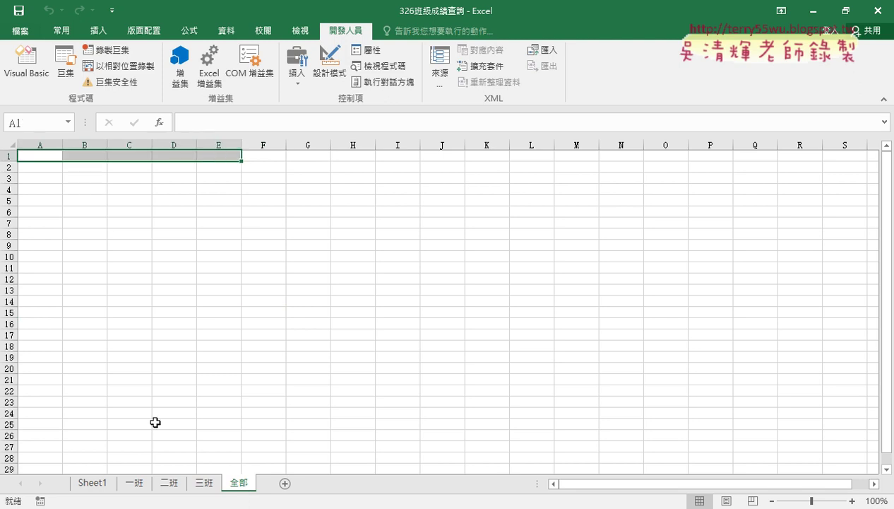
click(136, 483)
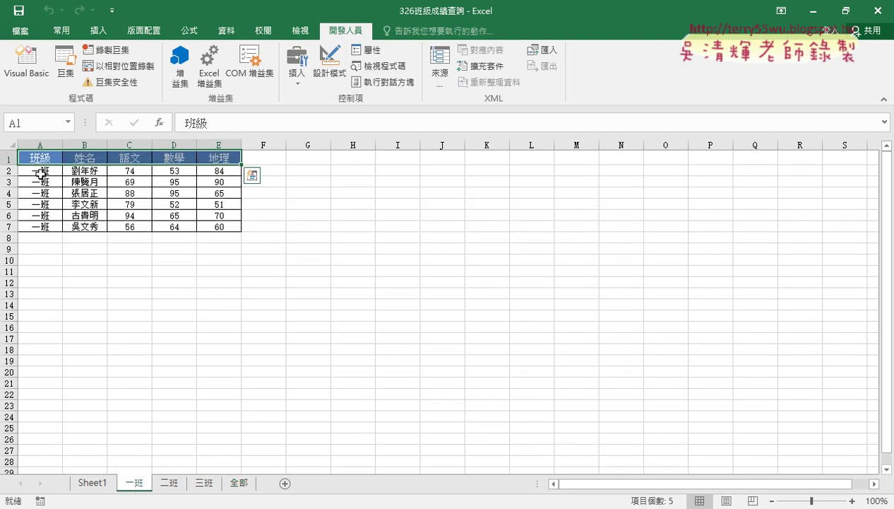
click(41, 172)
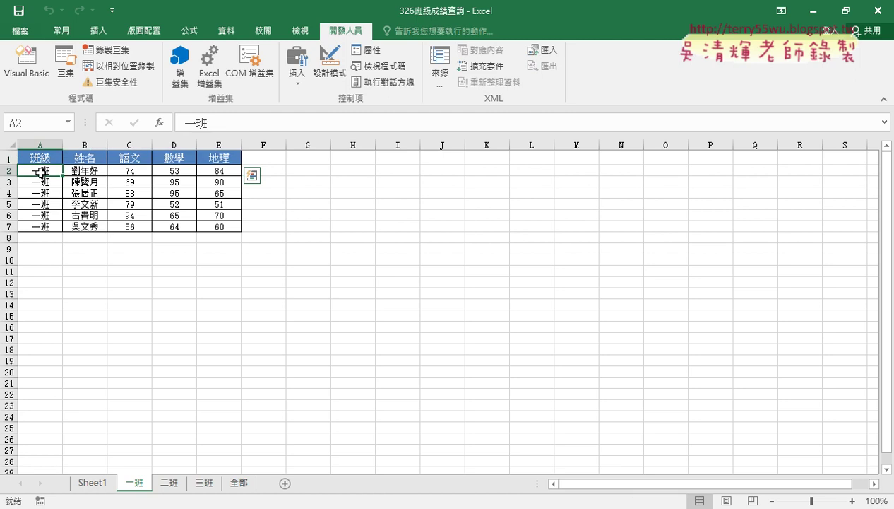
mouse_move(41, 172)
mouse_down()
mouse_move(136, 224)
mouse_move(222, 223)
mouse_up()
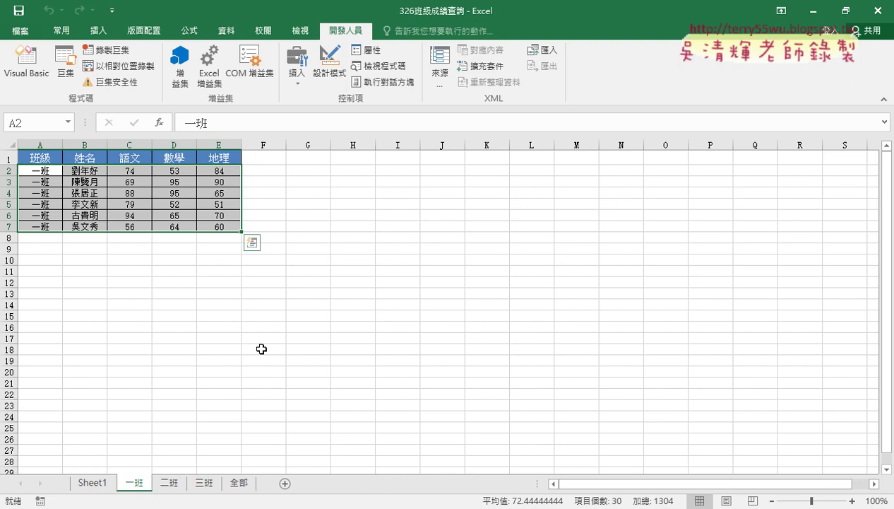
Step: In 問題04, review the 一月, 二月 and 三月 sheets and merge them into 第一季
click(291, 508)
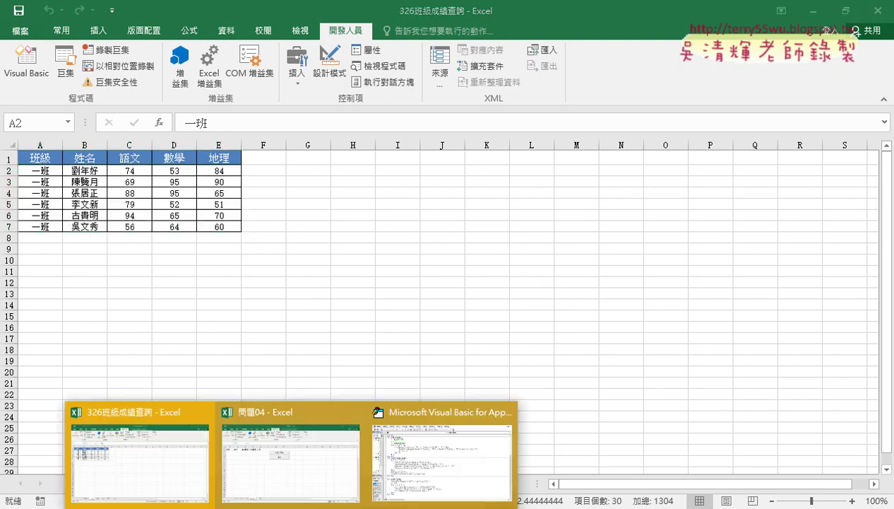
click(293, 471)
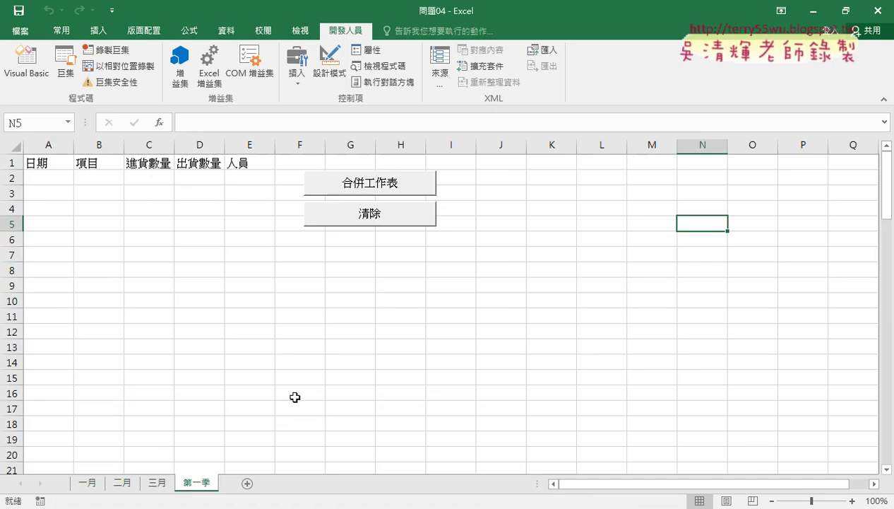
click(86, 486)
click(122, 483)
click(157, 483)
click(192, 483)
click(373, 187)
Step: Minimize 問題04 and show the empty 全部 sheet of the class-scores workbook
click(813, 13)
click(297, 317)
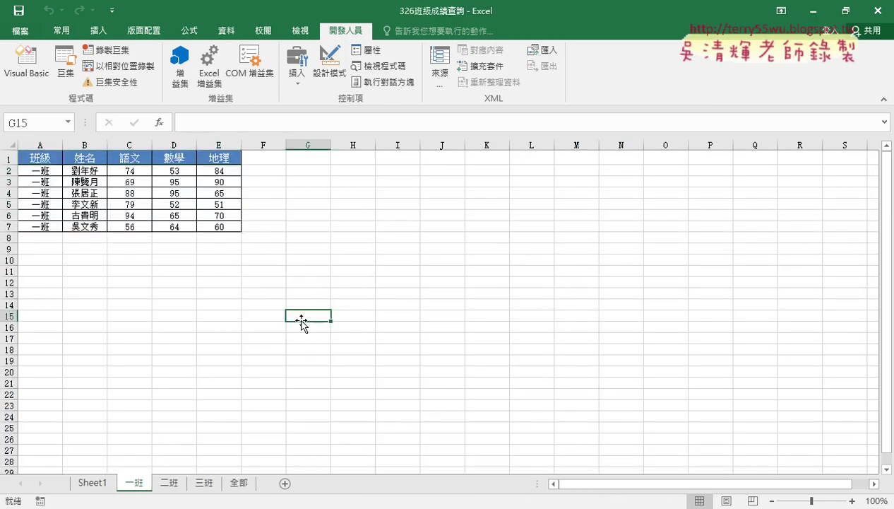
click(240, 485)
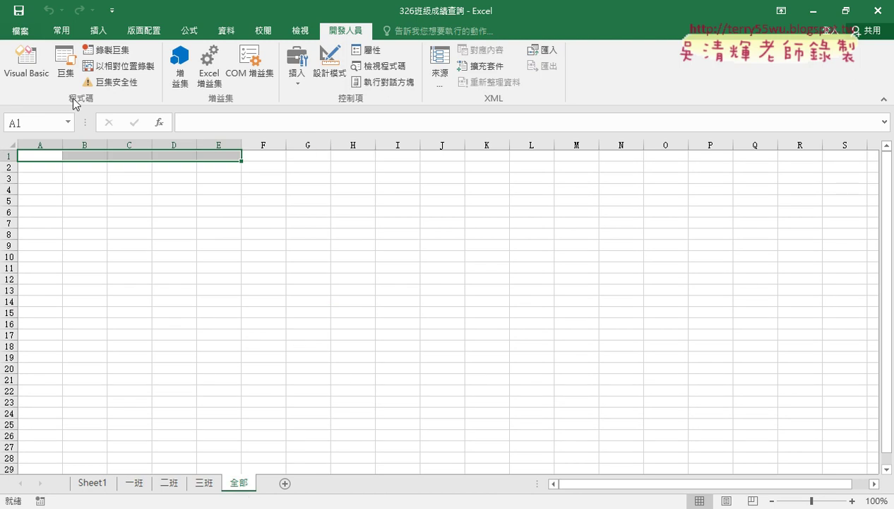
Step: Open the VBA editor, move it lower, and highlight the body of Sub 合併工作表
click(39, 74)
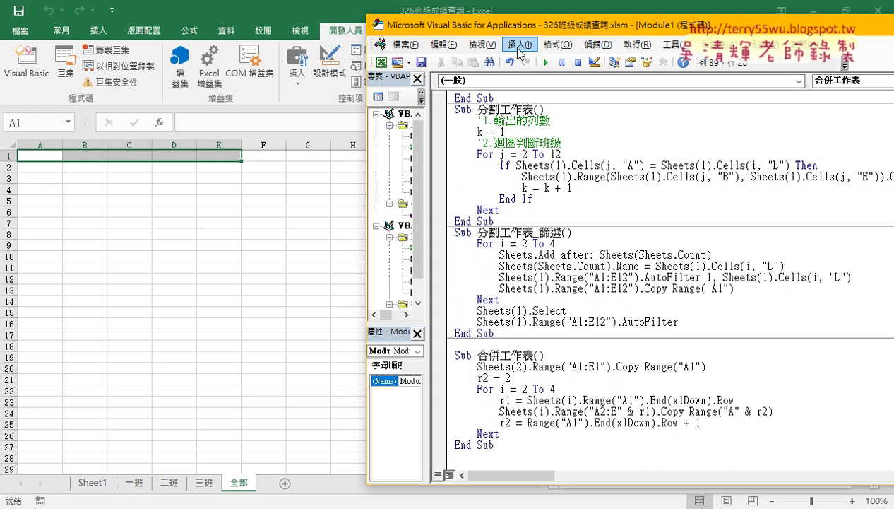
mouse_move(514, 19)
mouse_down()
mouse_move(515, 68)
mouse_move(365, 33)
mouse_up()
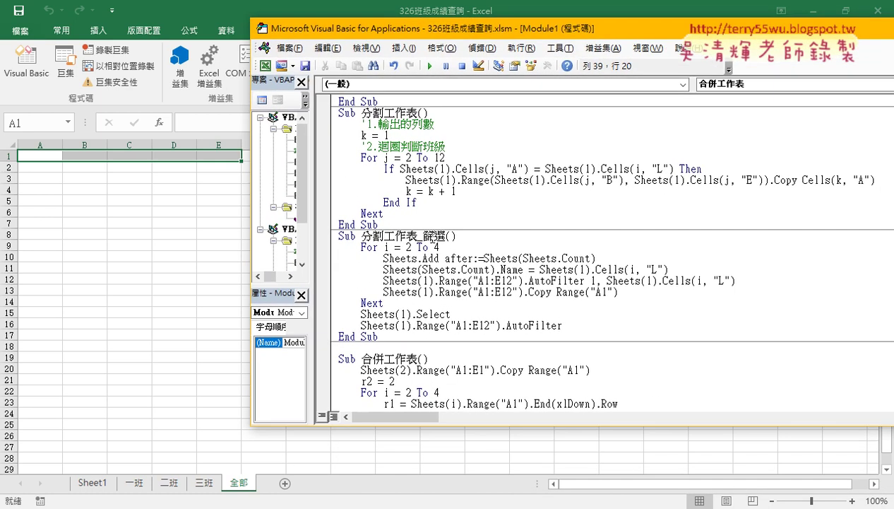
scroll(428, 278, down, 2)
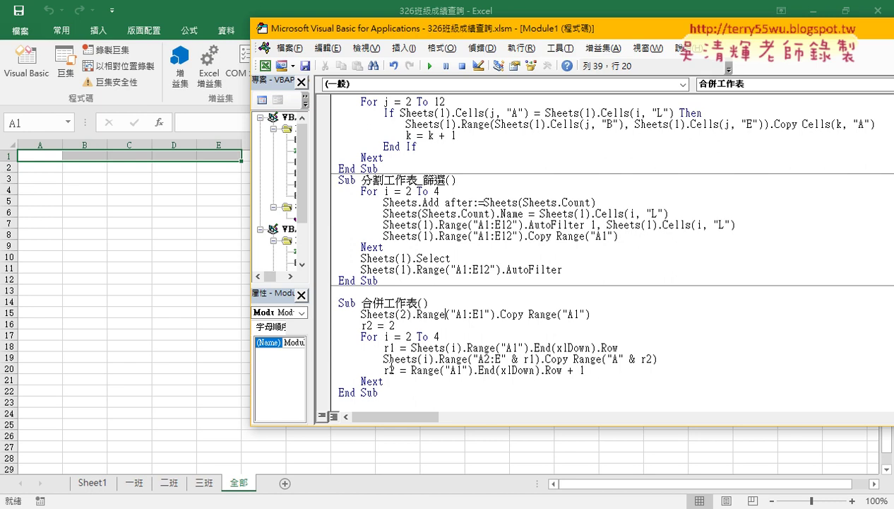
drag(383, 382, 329, 315)
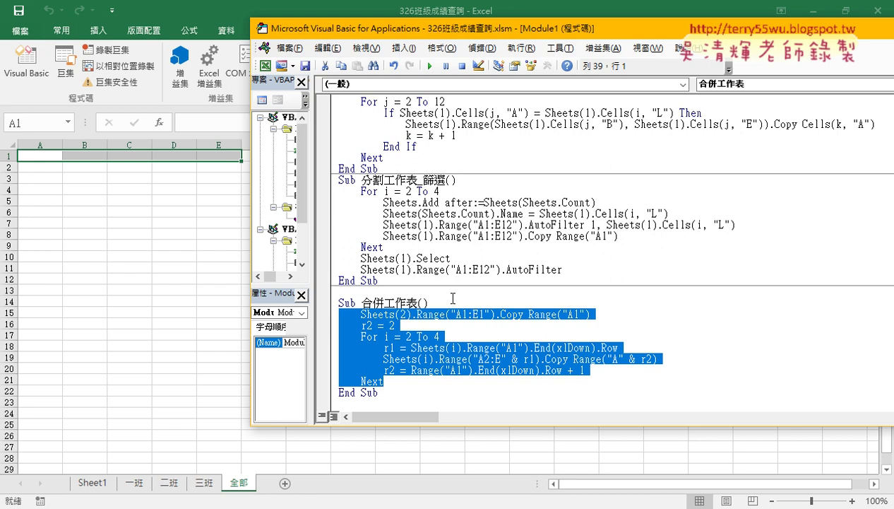
Step: Start stepping 合併工作表 and annotate how Sheets(2).Range("A1:E1") copies to 全部's A1
click(492, 315)
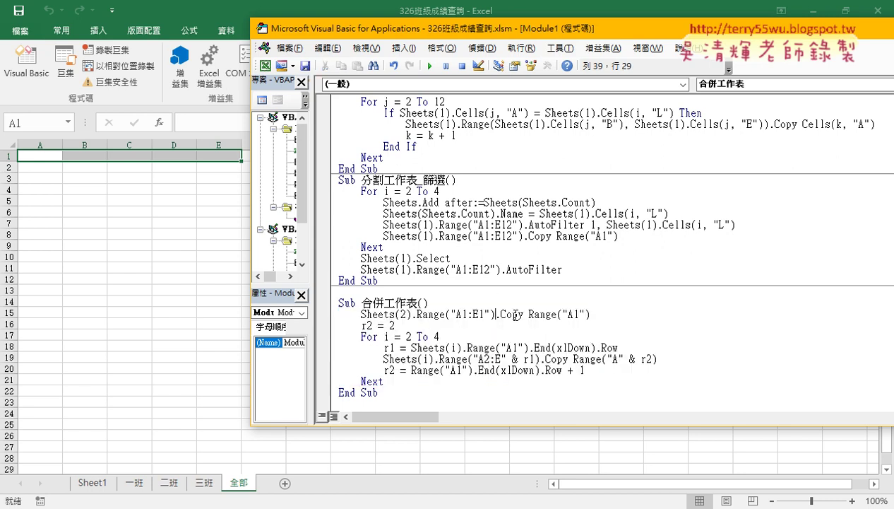
key(F8)
key(F8)
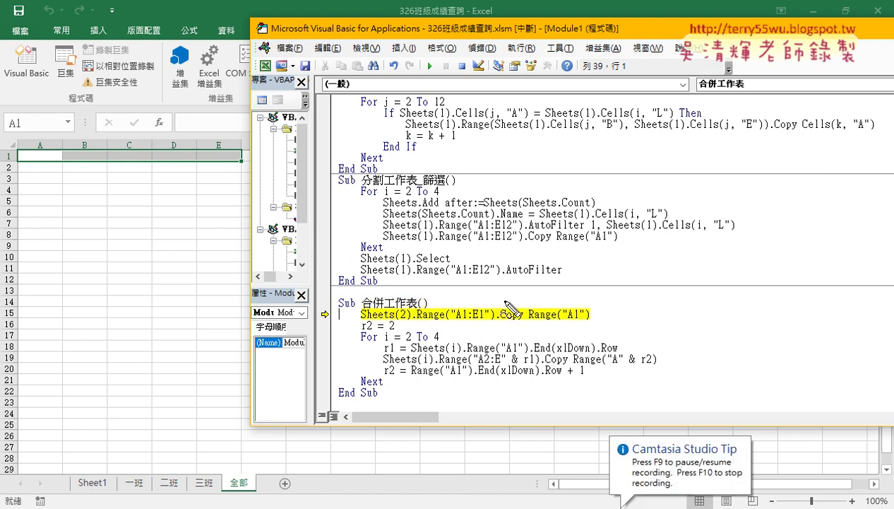
drag(410, 320, 380, 319)
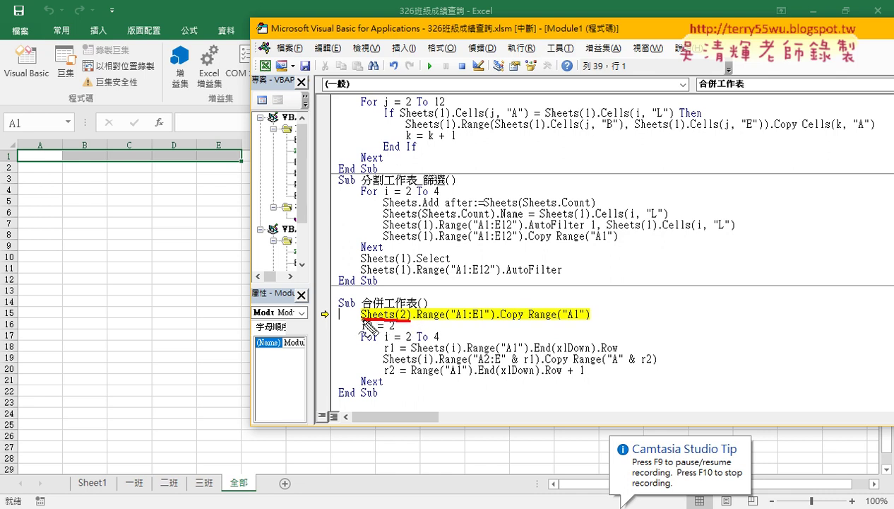
mouse_move(149, 493)
mouse_down()
mouse_move(152, 474)
mouse_move(150, 494)
mouse_up()
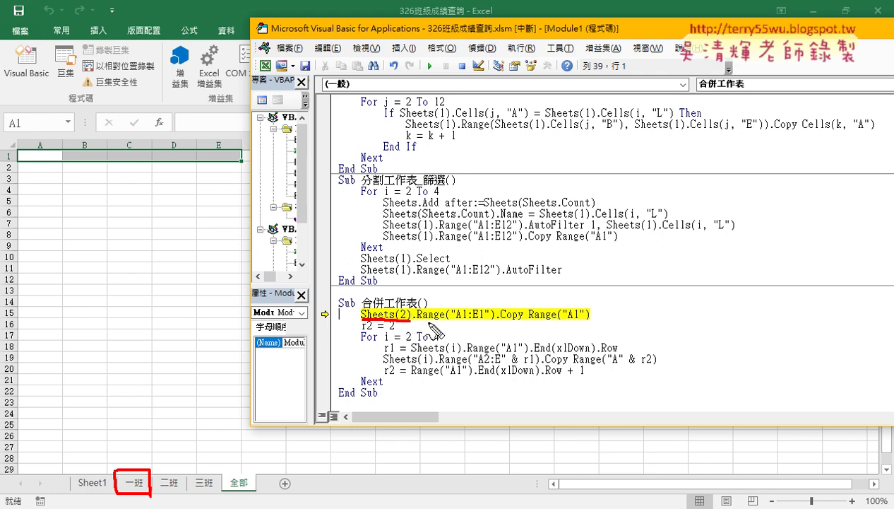
drag(417, 322, 490, 323)
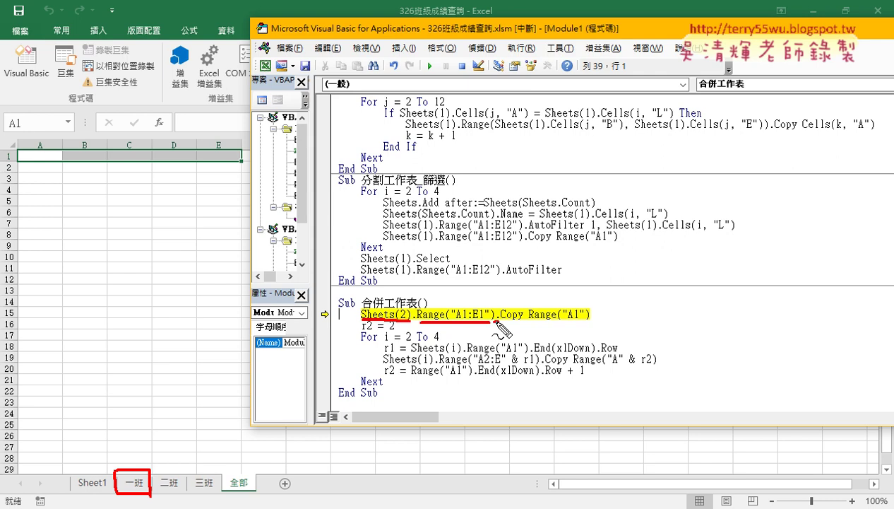
drag(493, 323, 599, 322)
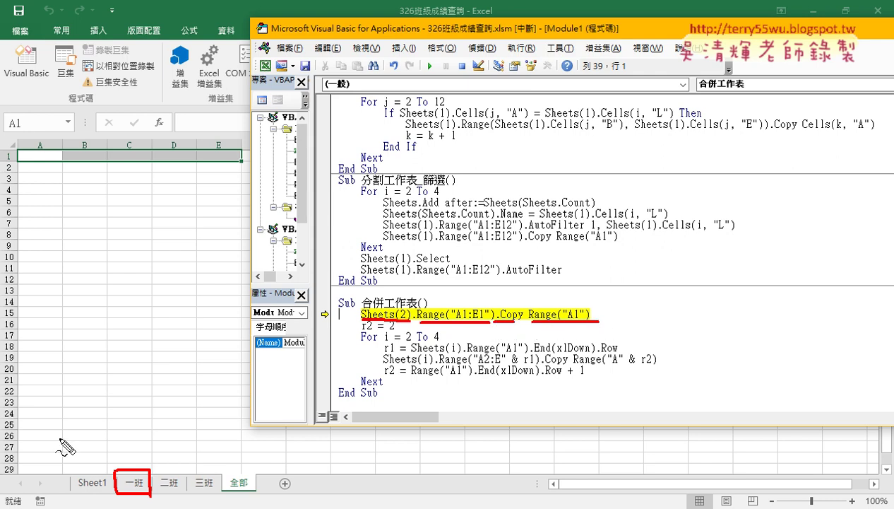
mouse_move(254, 495)
mouse_down()
mouse_move(219, 495)
mouse_move(260, 493)
mouse_up()
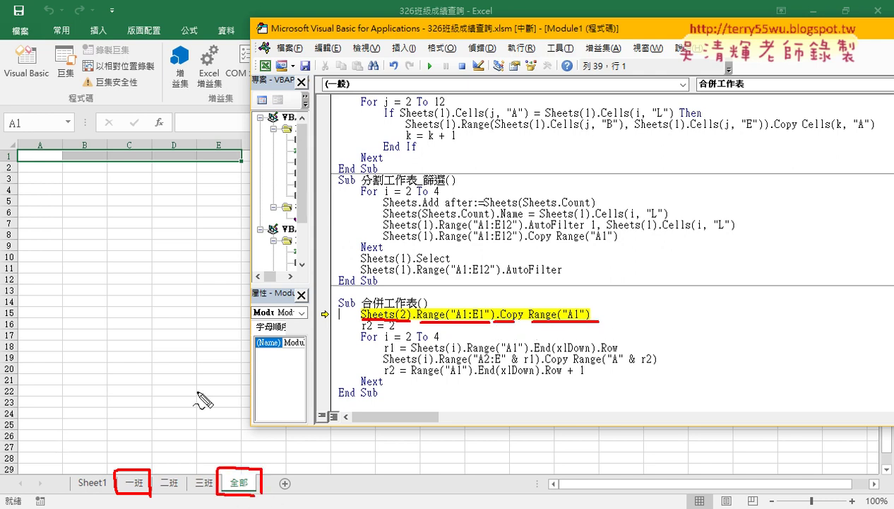
mouse_move(57, 165)
mouse_down()
mouse_move(23, 168)
mouse_move(61, 164)
mouse_up()
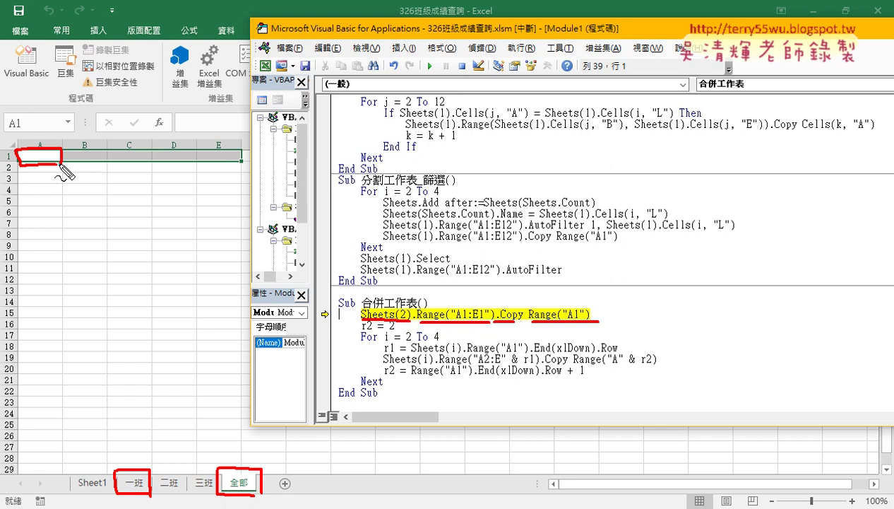
Step: Run the header copy, explain r2 = 2 by marking row 2 of 全部, then execute it
key(F5)
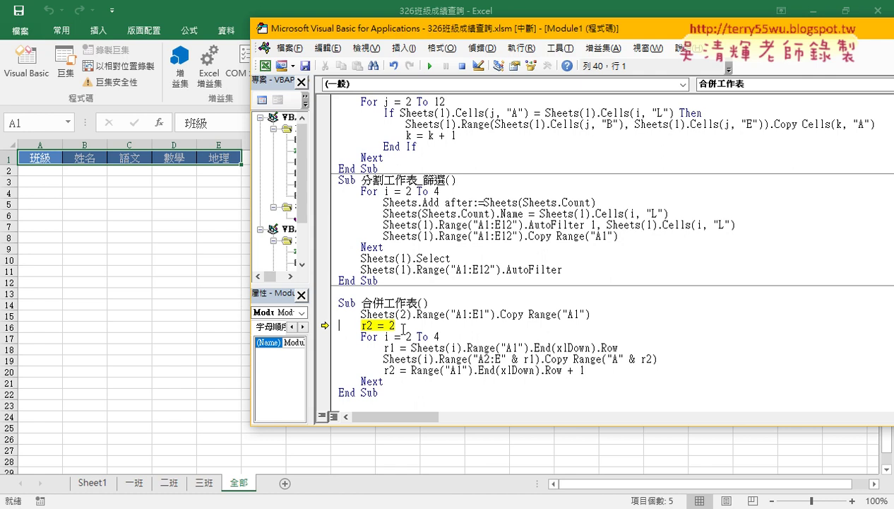
click(378, 324)
click(397, 347)
drag(397, 348, 361, 324)
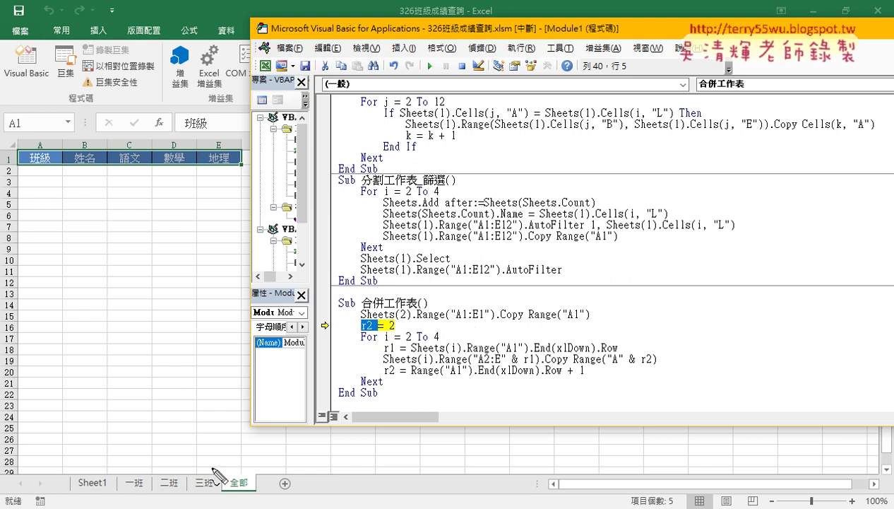
mouse_move(253, 498)
mouse_down()
mouse_move(223, 500)
mouse_move(245, 498)
mouse_up()
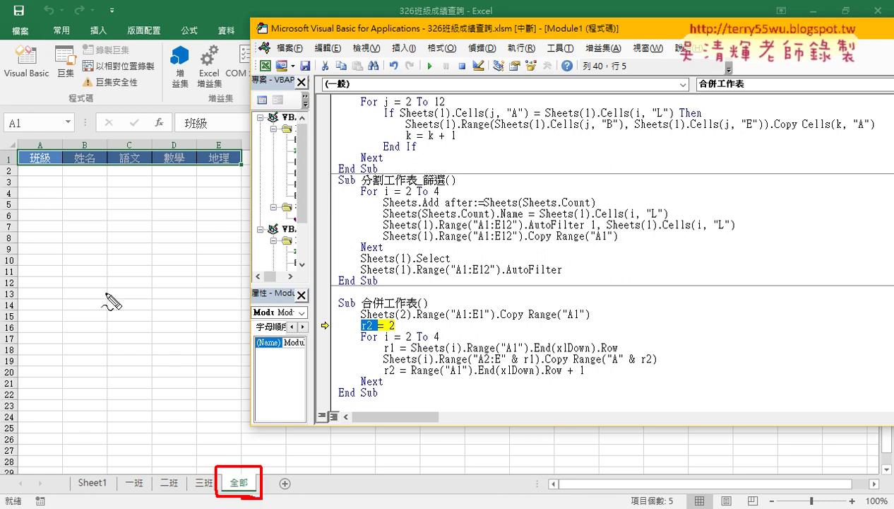
drag(19, 167, 13, 178)
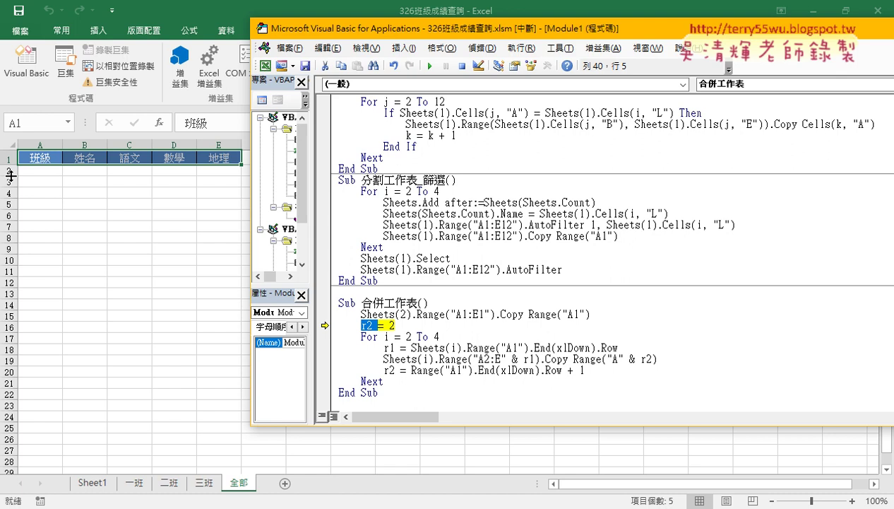
click(410, 325)
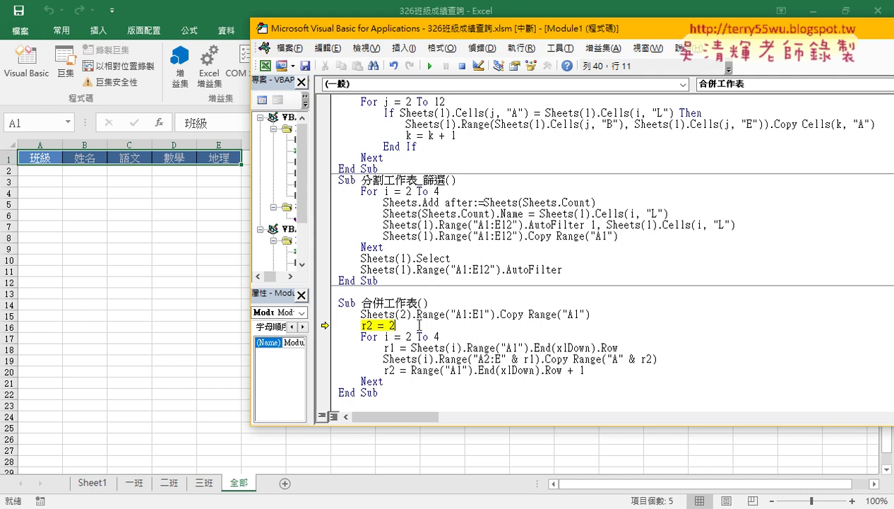
key(F8)
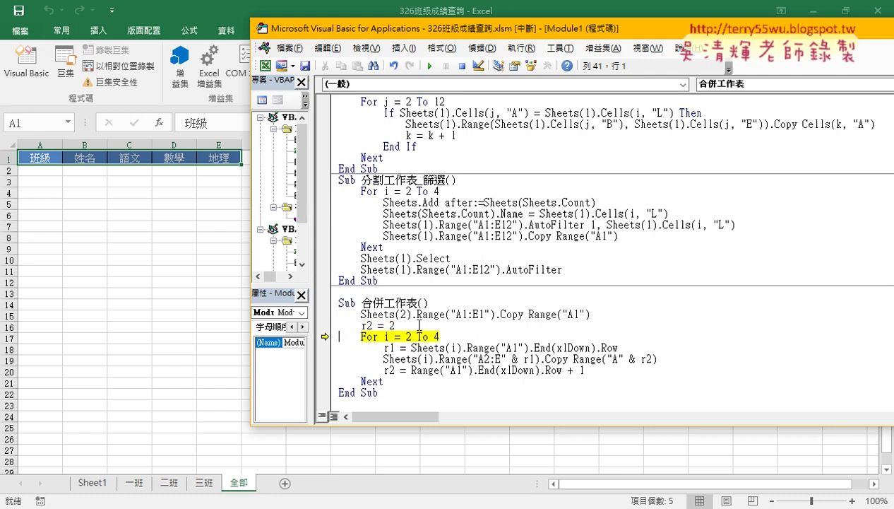
Step: Annotate the For i = 2 To 4 loop counter and the three class sheets it covers
click(387, 336)
mouse_move(393, 342)
mouse_down()
mouse_move(380, 342)
mouse_move(439, 344)
mouse_up()
drag(113, 494, 221, 494)
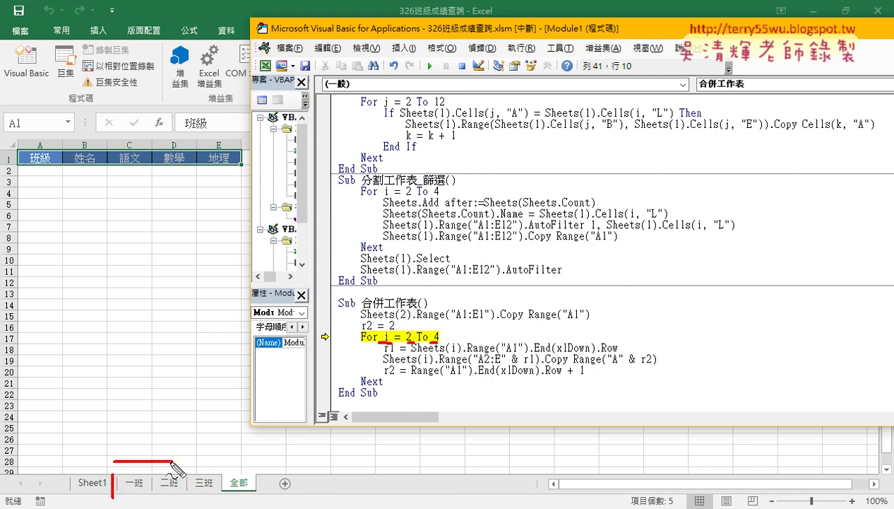
drag(113, 498, 221, 498)
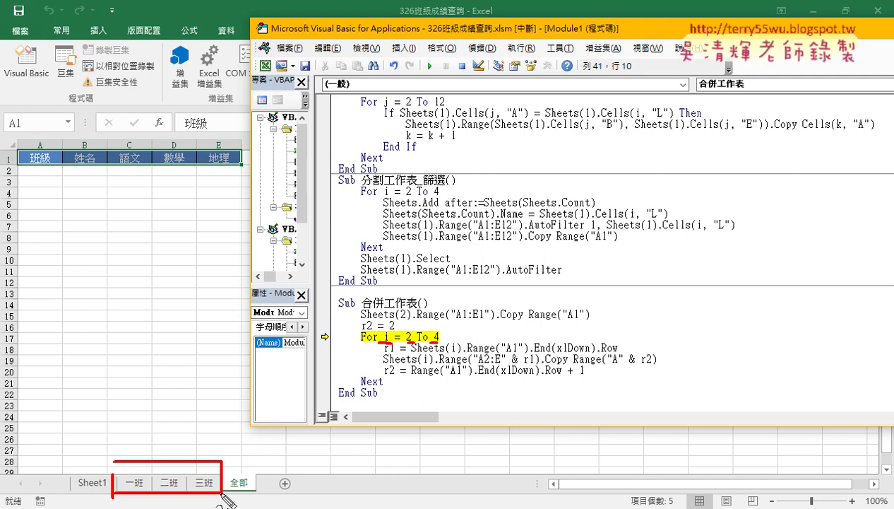
key(Escape)
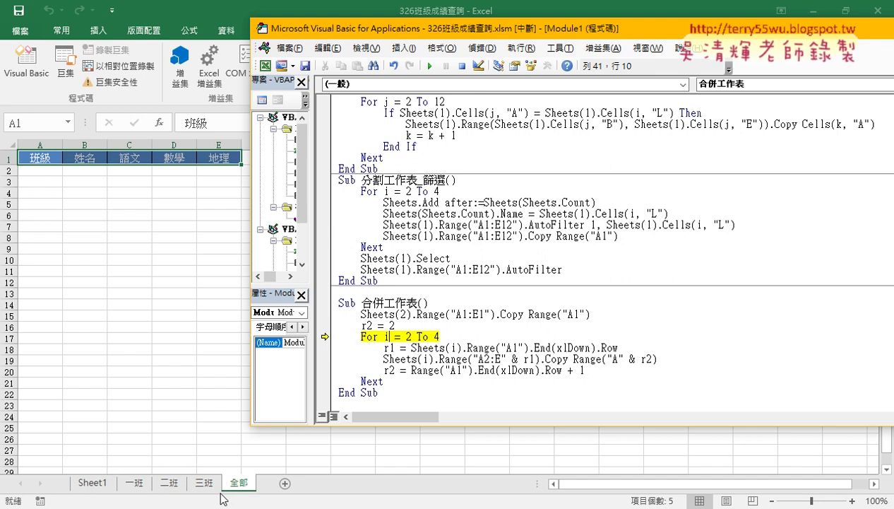
Step: Step into the loop and highlight the Sheets(i).Range("A1").End(xlDown).Row last-row expression
key(F8)
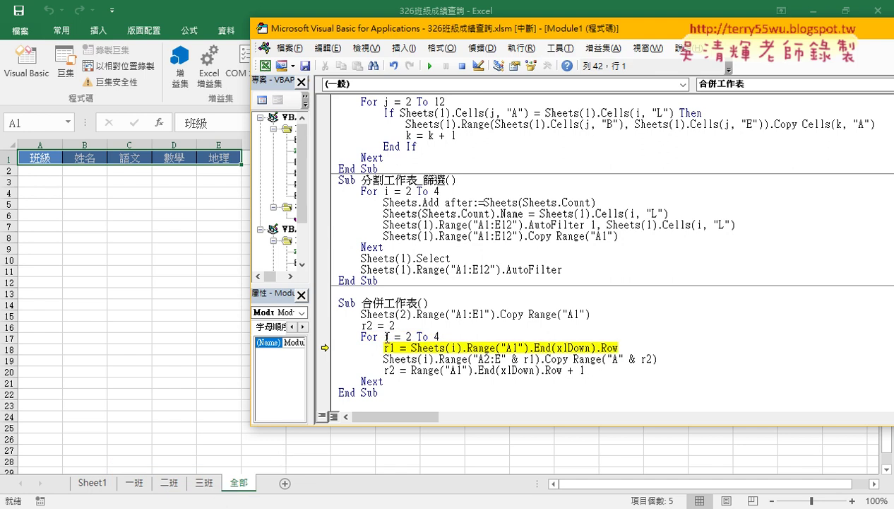
drag(411, 347, 462, 348)
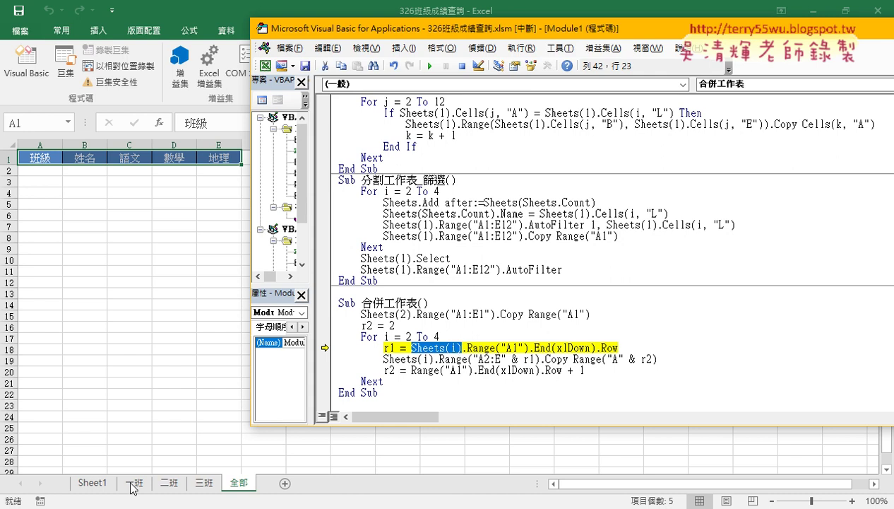
click(510, 347)
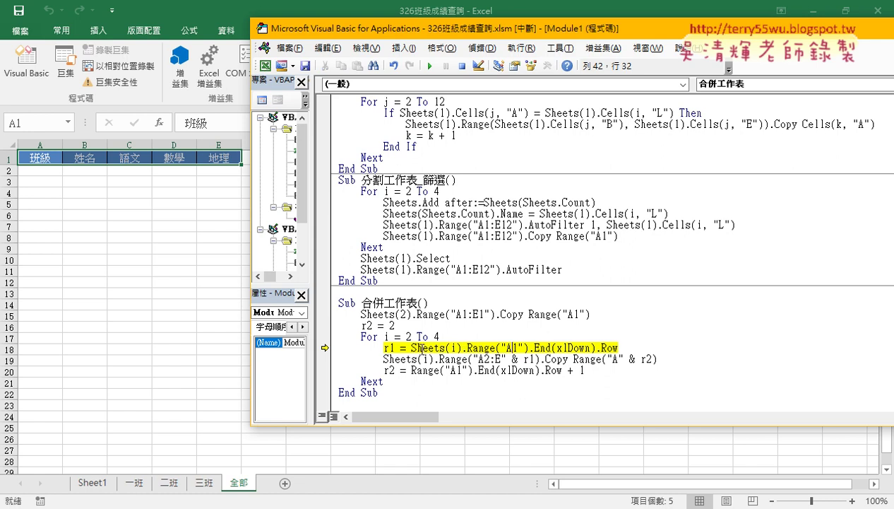
mouse_move(411, 348)
mouse_down()
mouse_move(624, 349)
mouse_move(466, 347)
mouse_up()
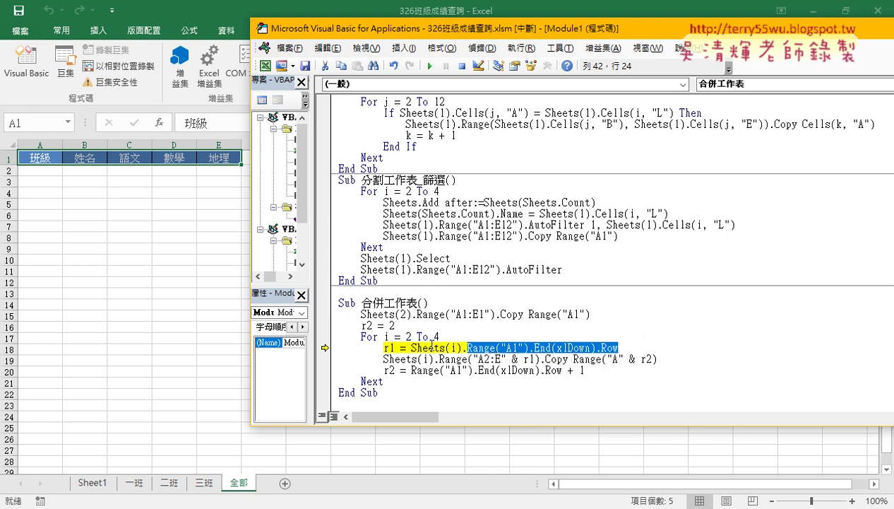
Step: On 一班, jump from A1 with Ctrl+Down to find the last data row
click(128, 486)
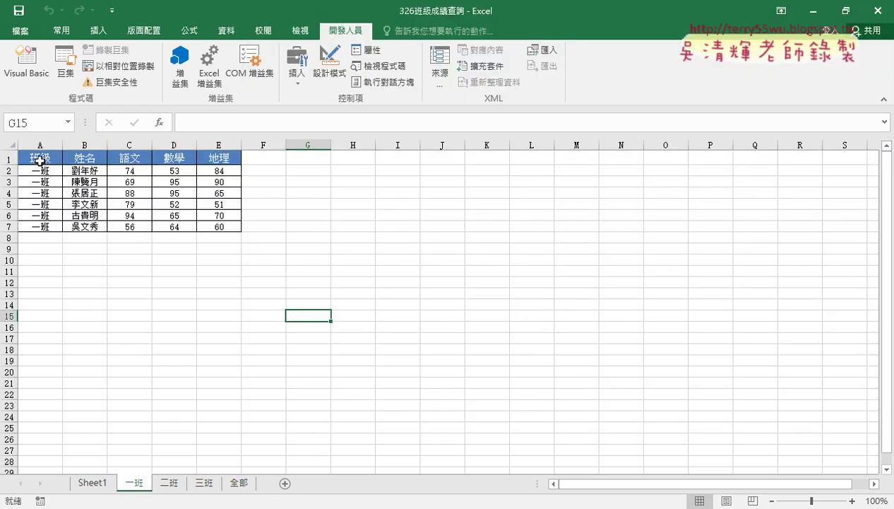
click(40, 160)
key(ctrl+Down)
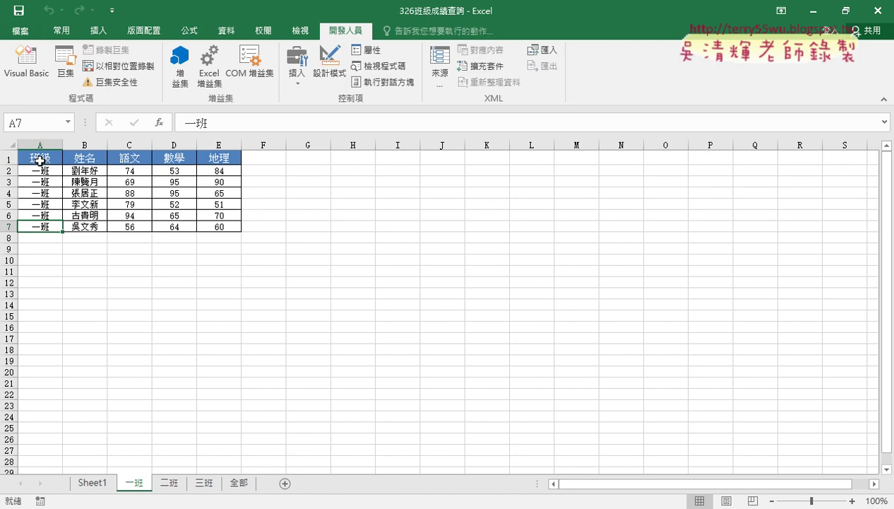
Step: Execute the r1 line, confirm r1 equals 7, and show the 一班 sheet
click(239, 482)
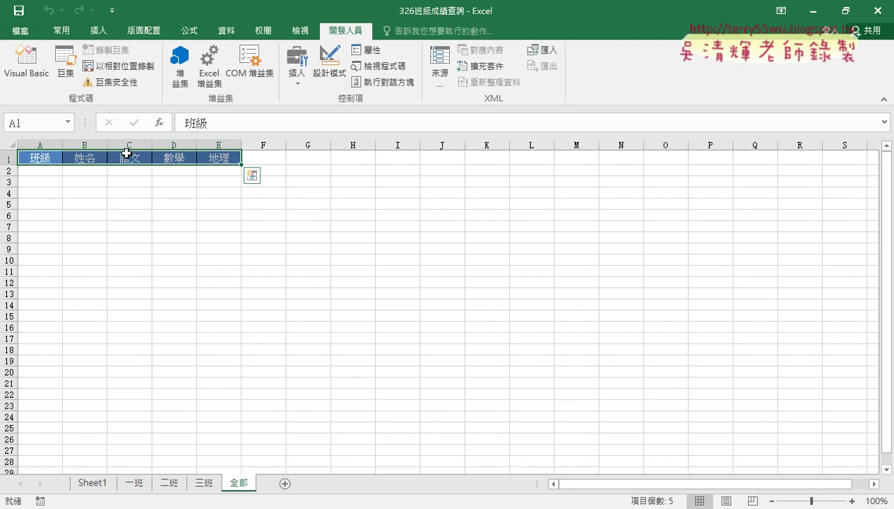
click(31, 73)
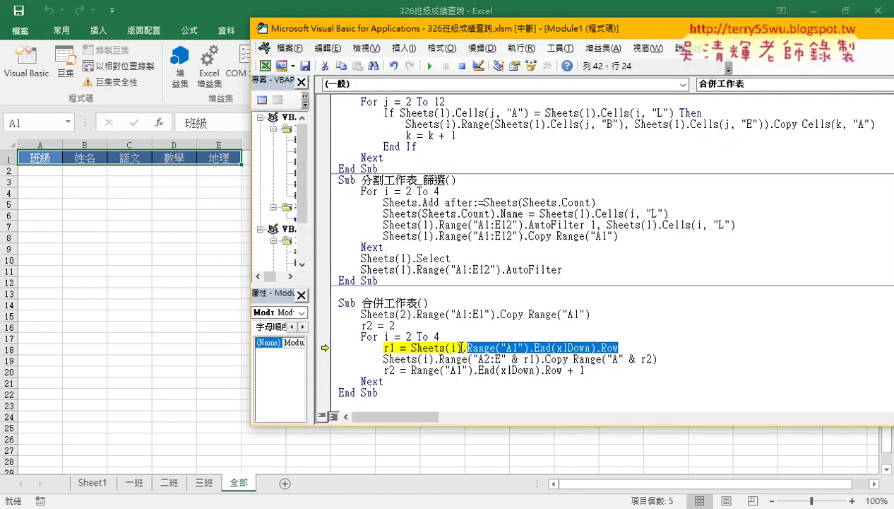
click(556, 326)
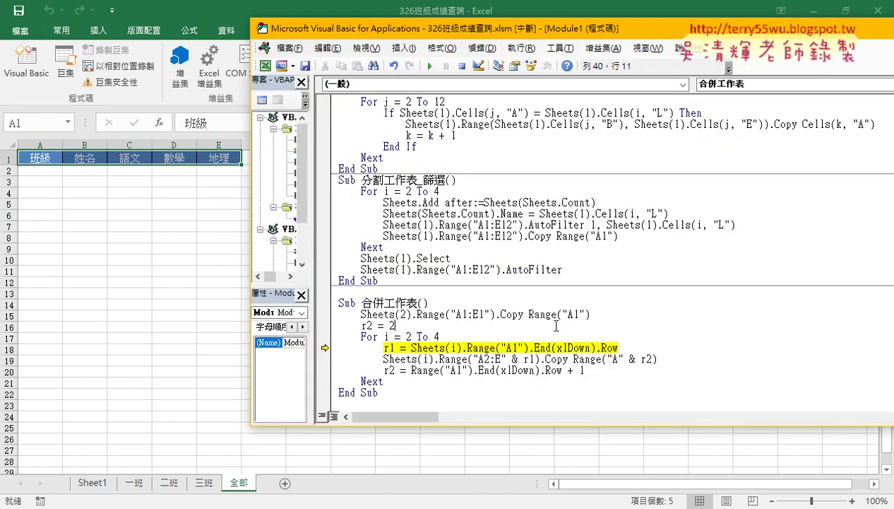
key(F8)
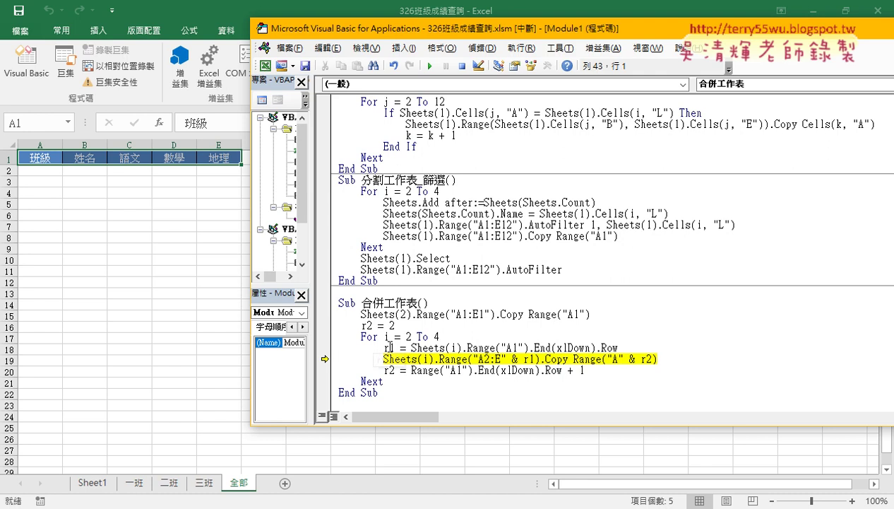
mouse_move(388, 346)
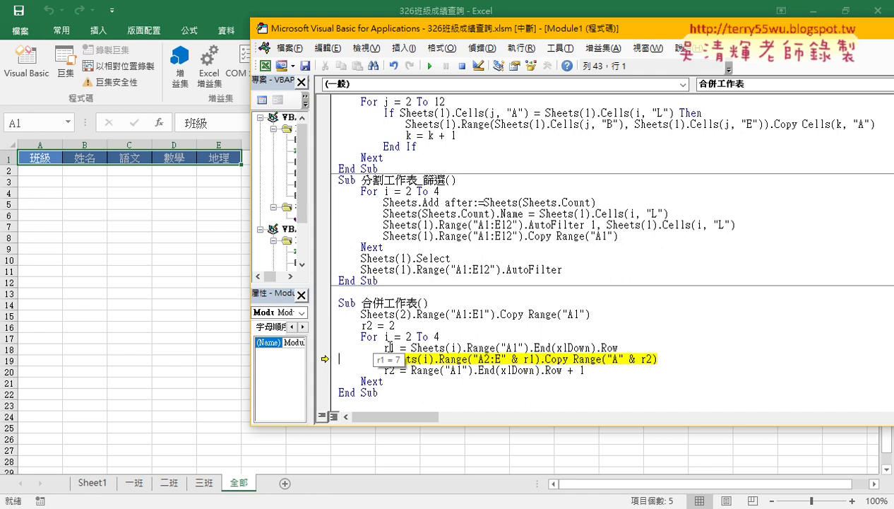
click(484, 347)
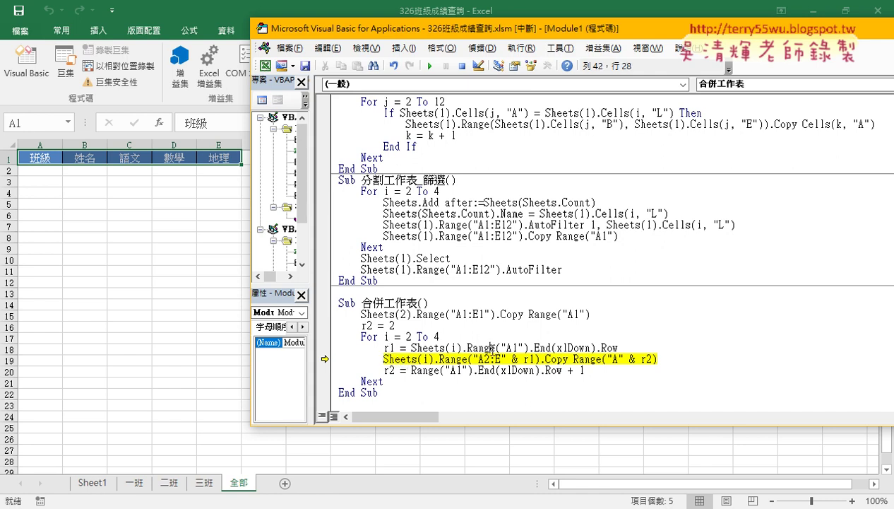
click(131, 486)
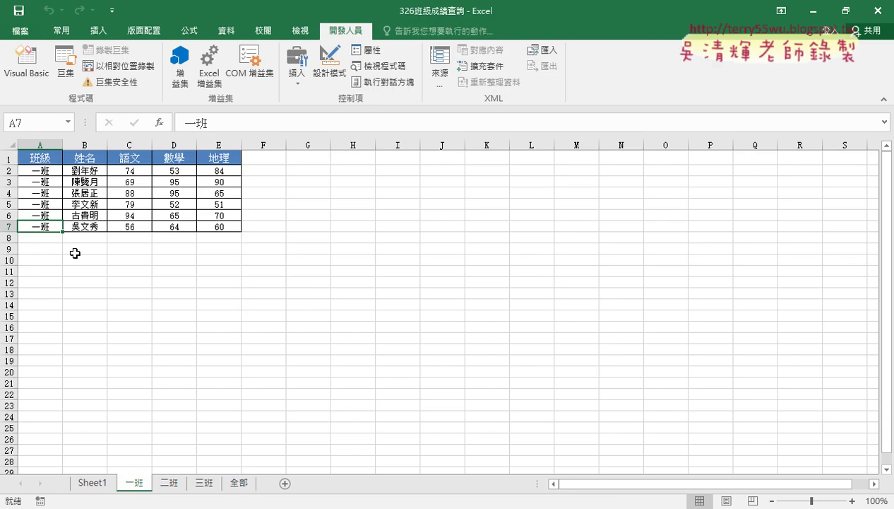
Step: Select 一班's rows A2:E7 and annotate the copy line's Sheets(i) source against them
click(41, 170)
click(220, 171)
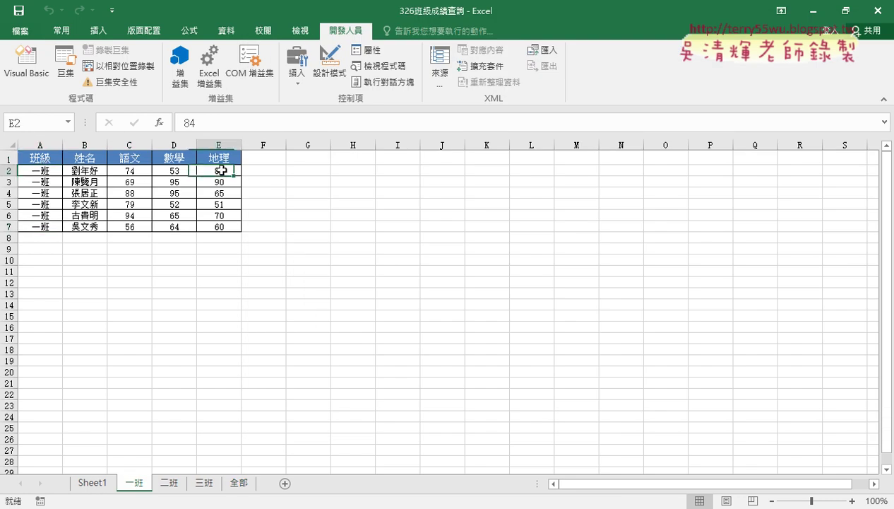
drag(231, 227, 39, 171)
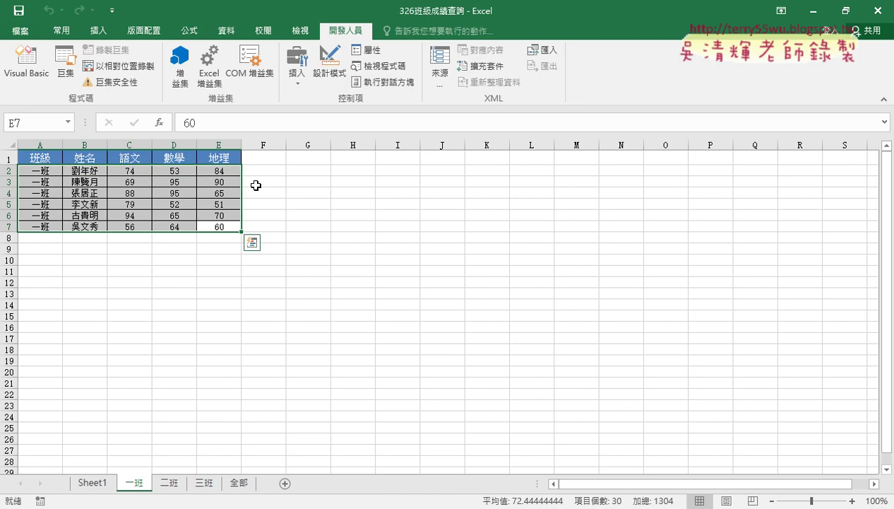
click(26, 63)
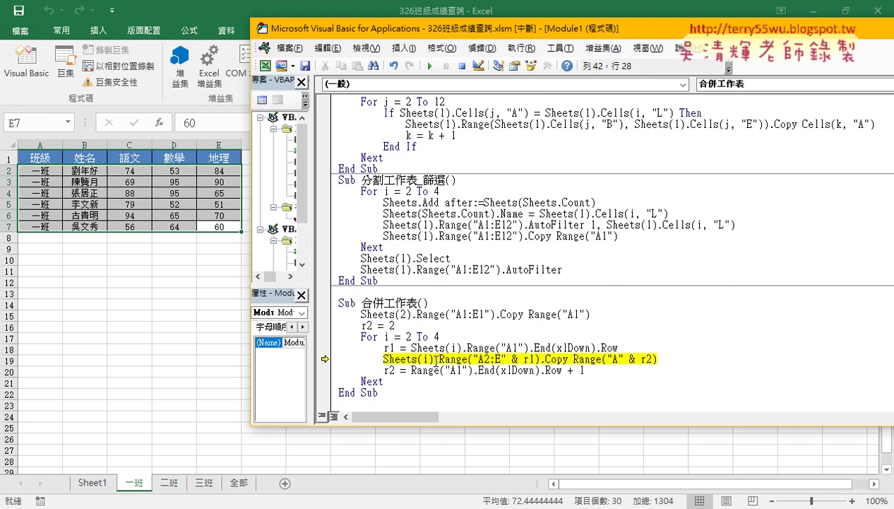
drag(433, 359, 384, 358)
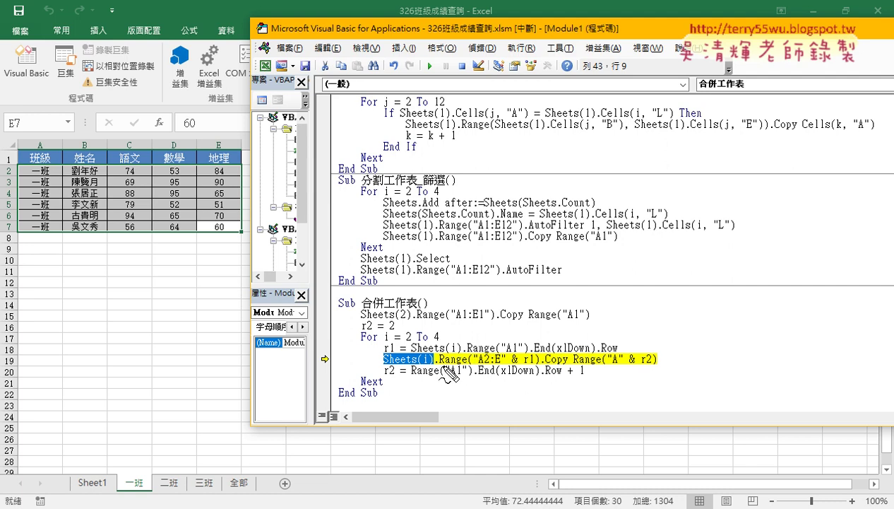
drag(437, 365, 493, 366)
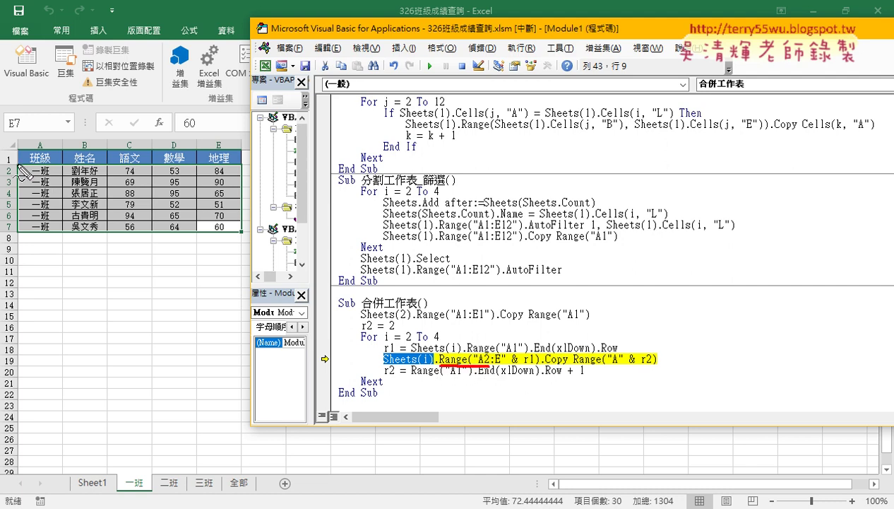
drag(17, 166, 25, 233)
drag(20, 169, 173, 161)
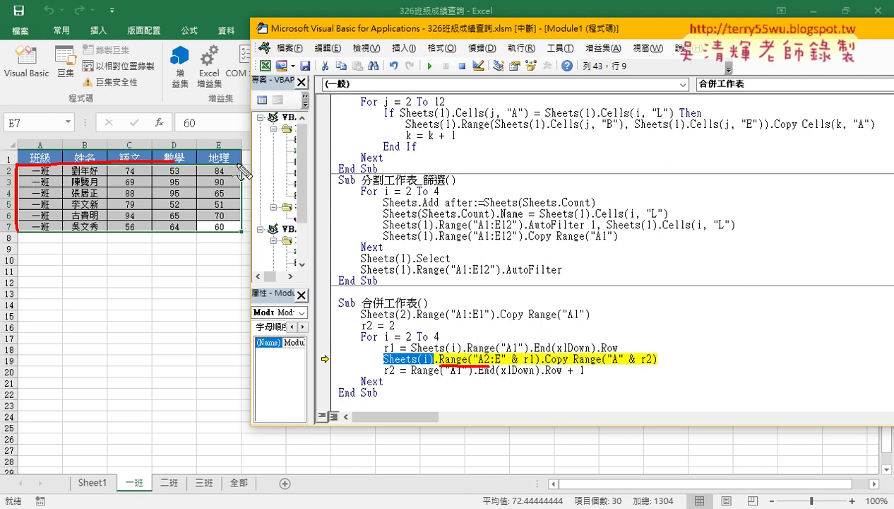
drag(207, 219, 208, 233)
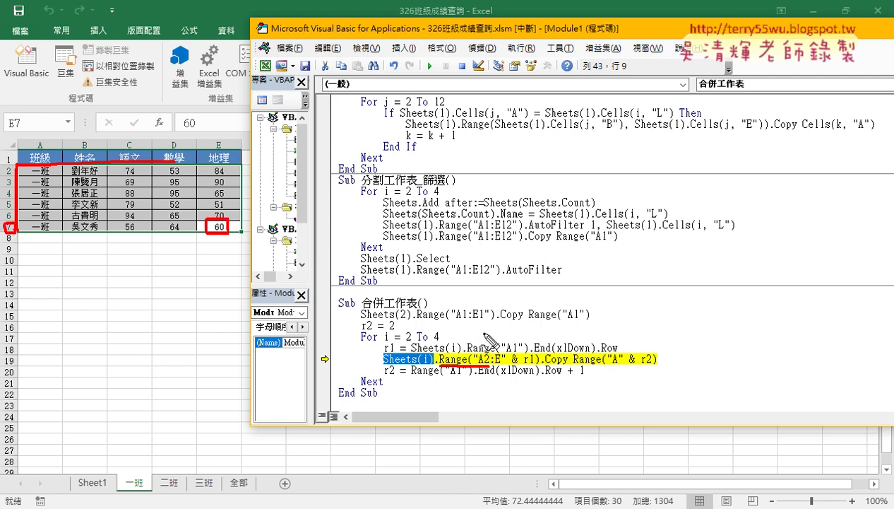
Step: Annotate r1 and the destination range in the copy line, then clear the pen marks
drag(545, 365, 524, 365)
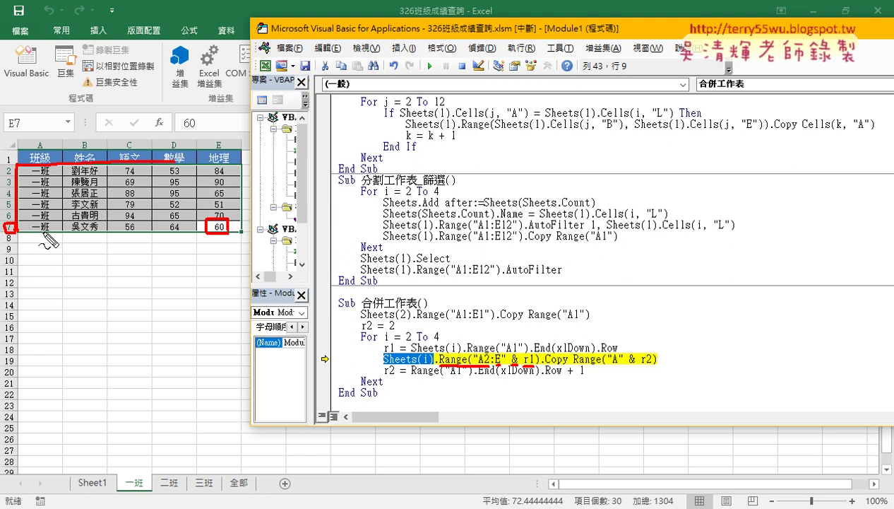
drag(531, 312, 547, 331)
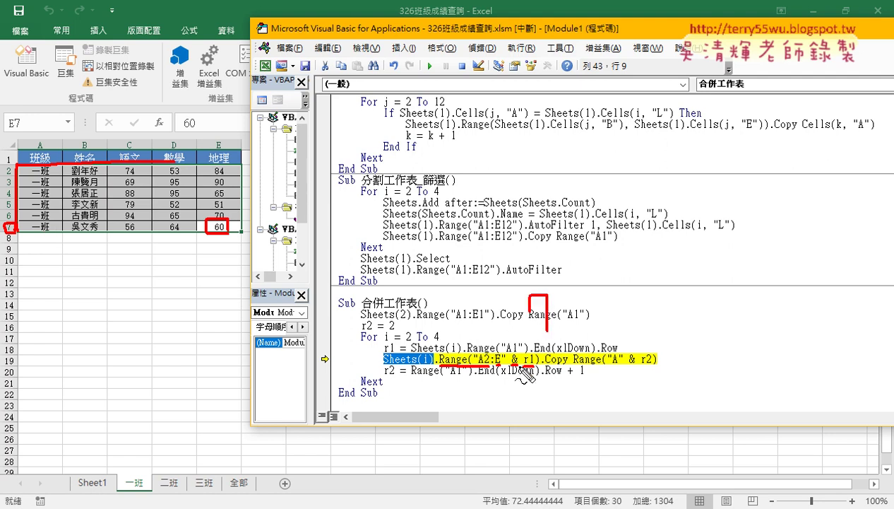
mouse_move(519, 286)
mouse_down()
mouse_move(525, 300)
mouse_move(561, 298)
mouse_up()
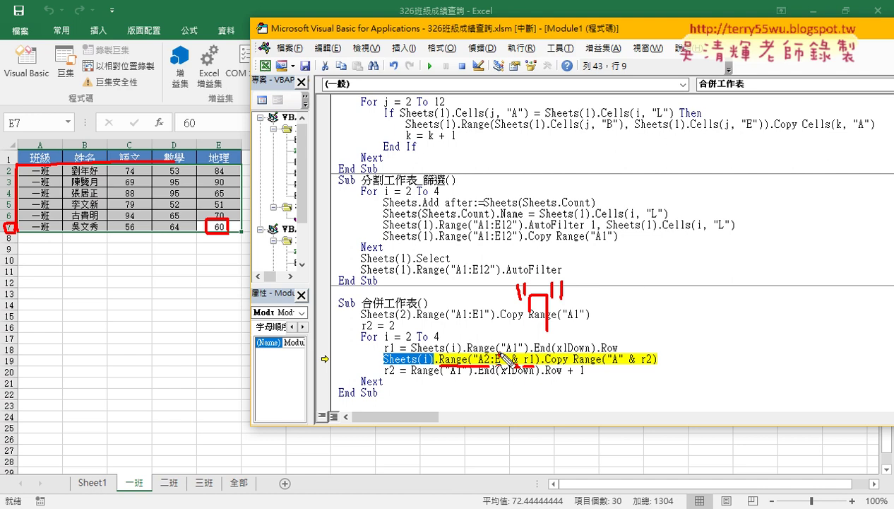
drag(508, 344, 511, 365)
drag(522, 365, 573, 366)
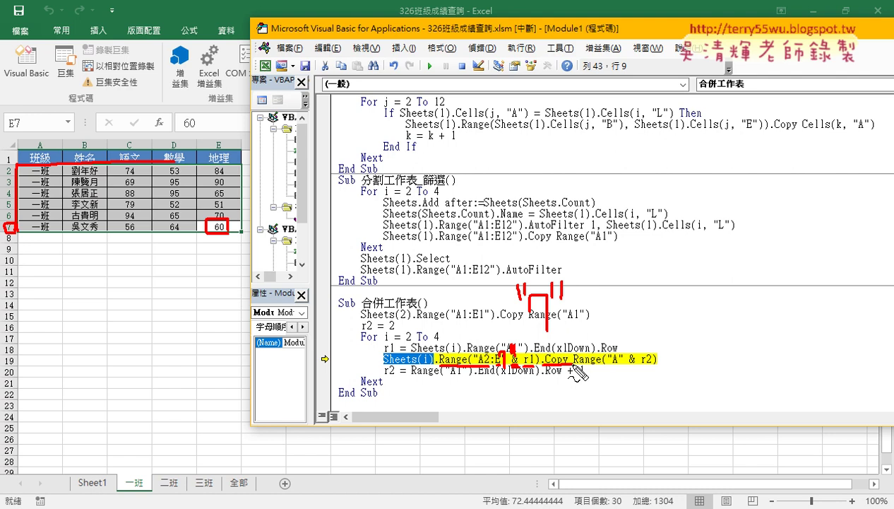
key(Escape)
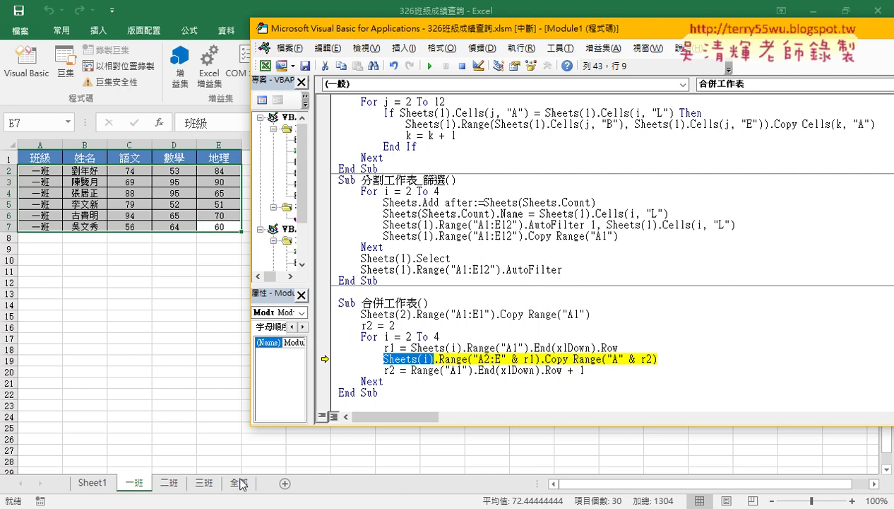
Step: Point to 全部's A2 and r2 as the destination, then run the copy line
click(237, 483)
click(36, 169)
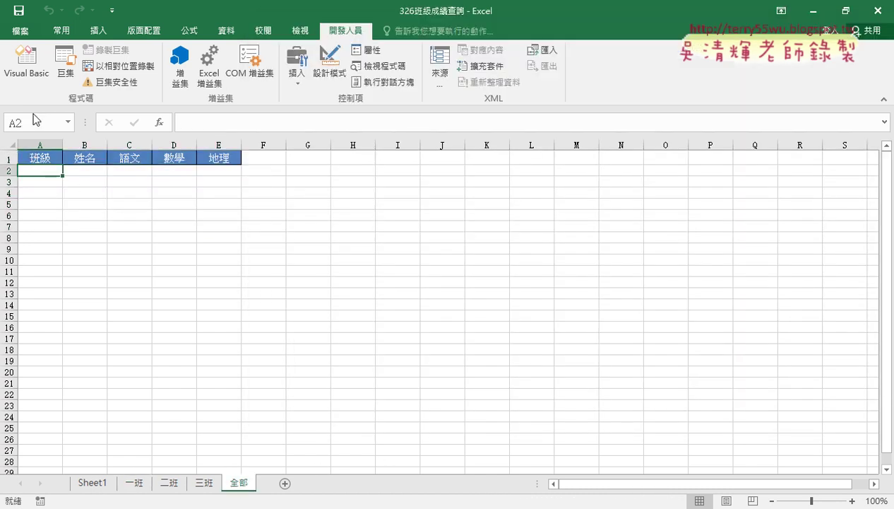
click(28, 67)
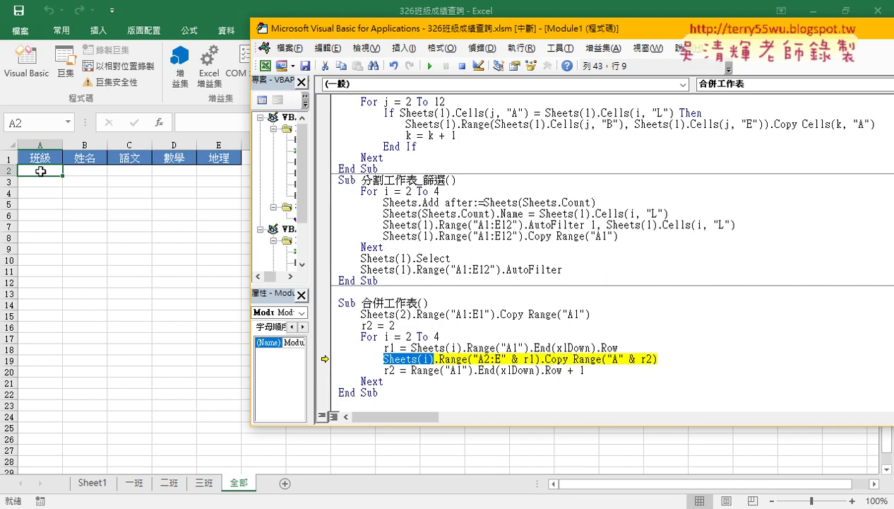
click(576, 359)
drag(625, 359, 605, 358)
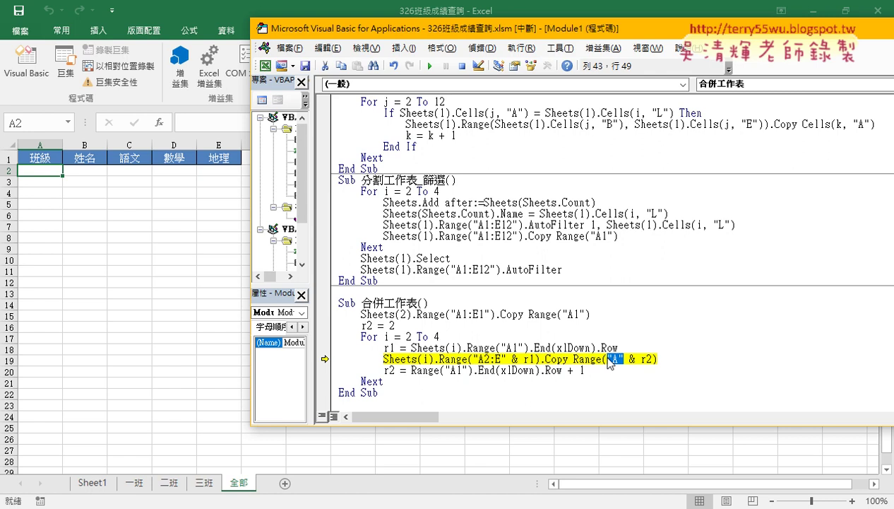
double_click(644, 359)
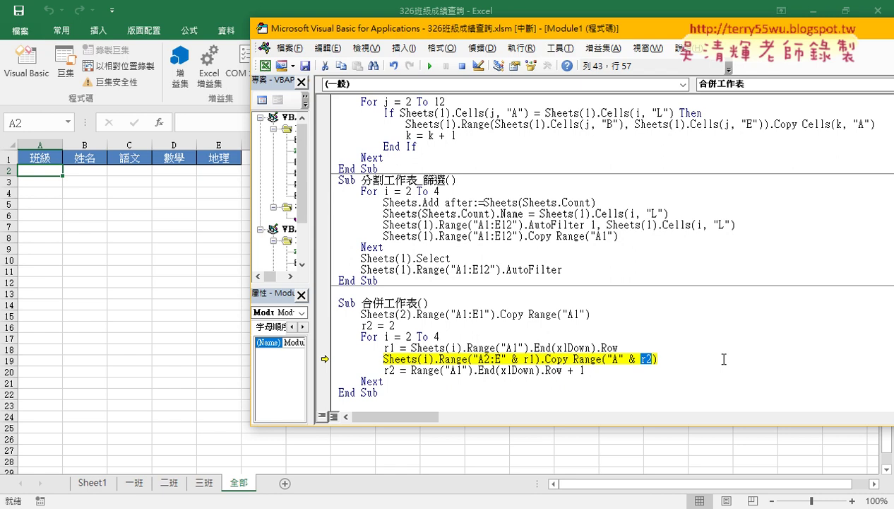
key(F8)
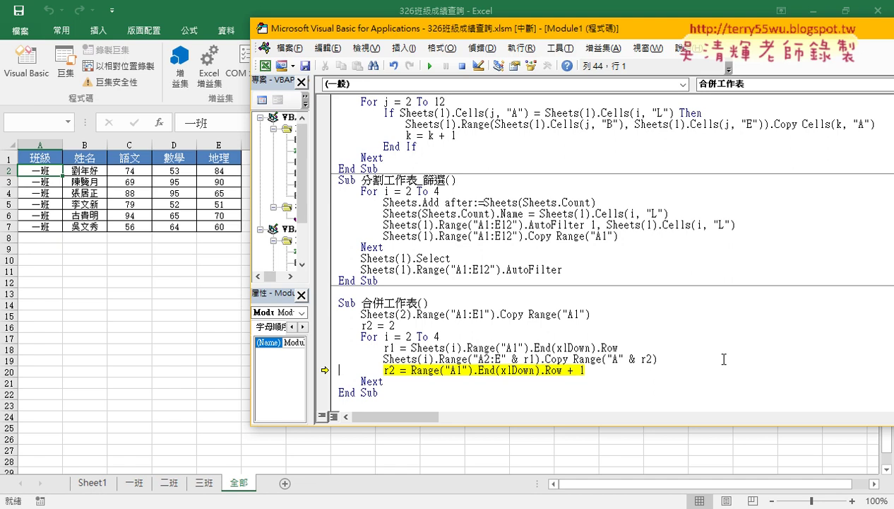
Step: Highlight the Range("A1").End(xlDown) part of the r2 line in the code
mouse_move(367, 327)
mouse_move(391, 372)
drag(411, 370, 562, 370)
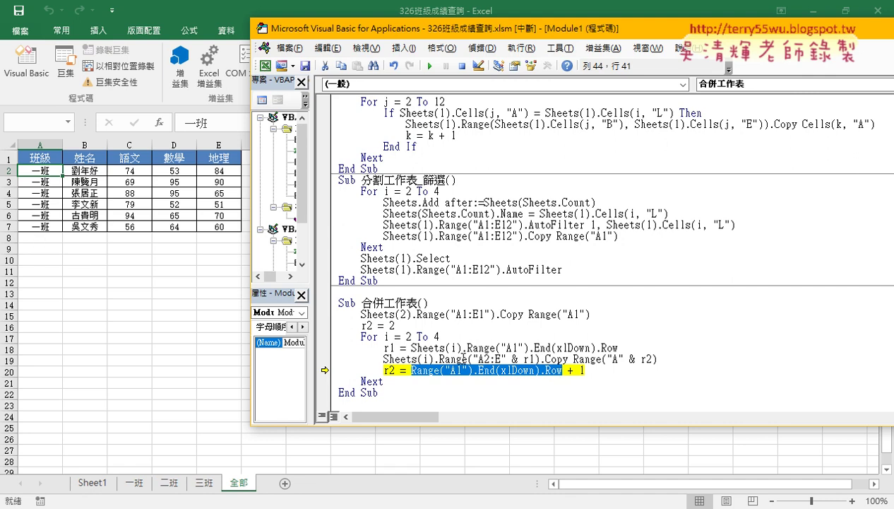
drag(420, 375, 588, 376)
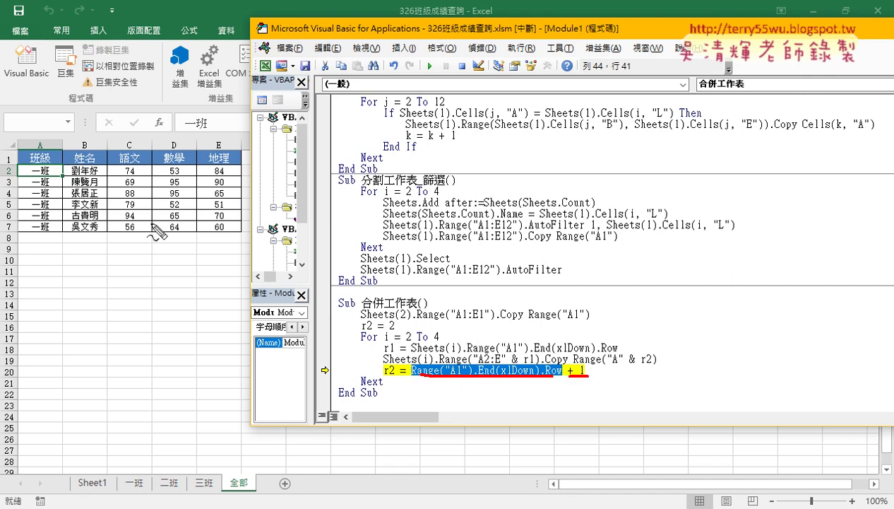
Step: Mark column A rows 2–7 and the '+ 1', clear the ink, then execute the line so r2 becomes 8
mouse_move(45, 160)
mouse_down()
mouse_move(46, 227)
mouse_move(59, 211)
mouse_up()
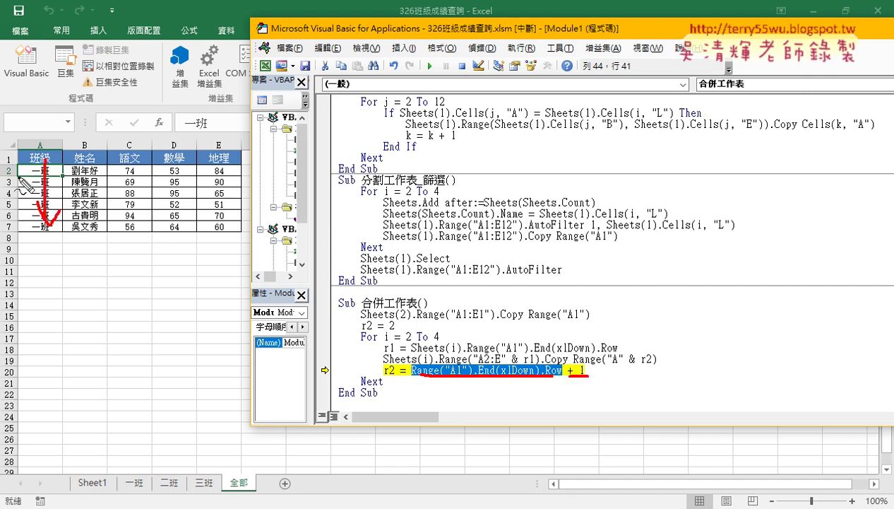
drag(16, 164, 15, 176)
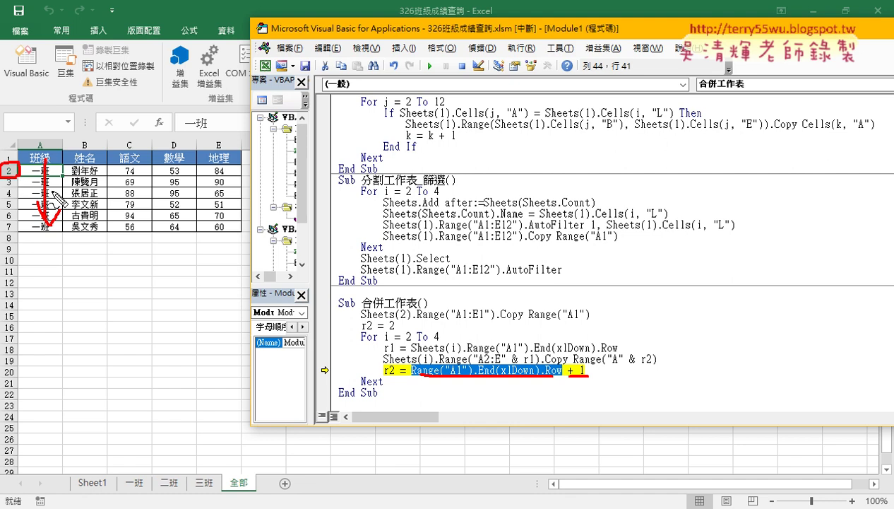
drag(16, 222, 14, 233)
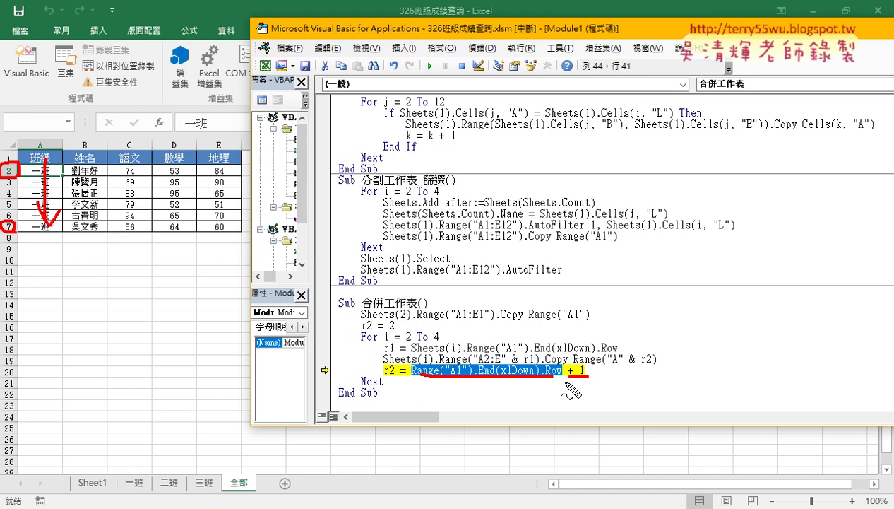
drag(566, 382, 586, 384)
key(Escape)
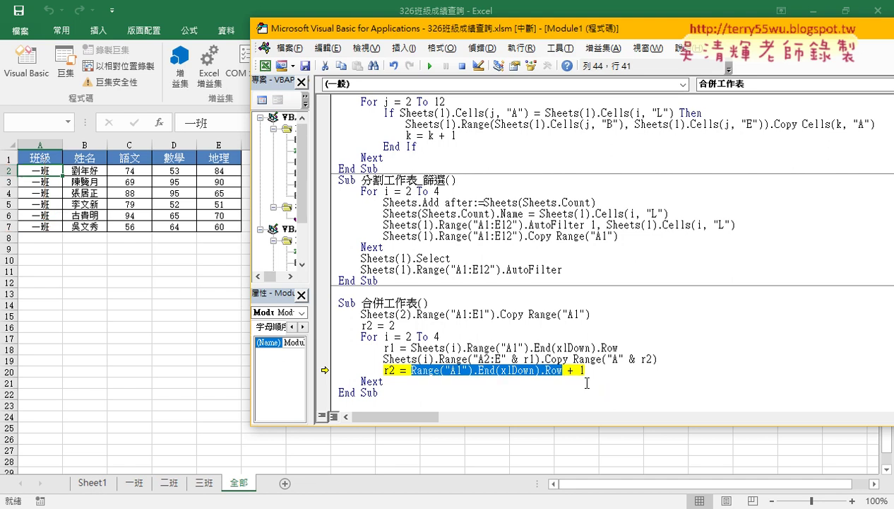
key(F8)
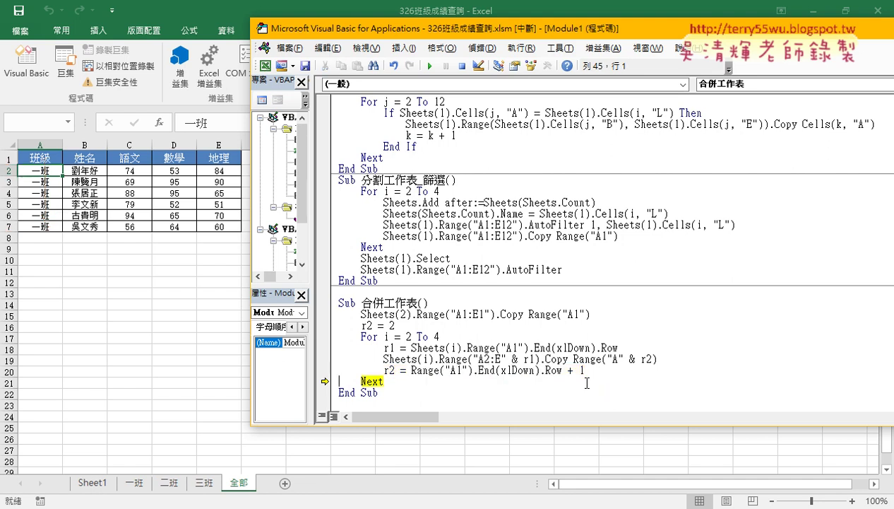
Step: Step with F8 through the 二班 and 三班 iterations to End Sub, filling 全部 A2:E12 with 11 records
mouse_move(392, 368)
key(F8)
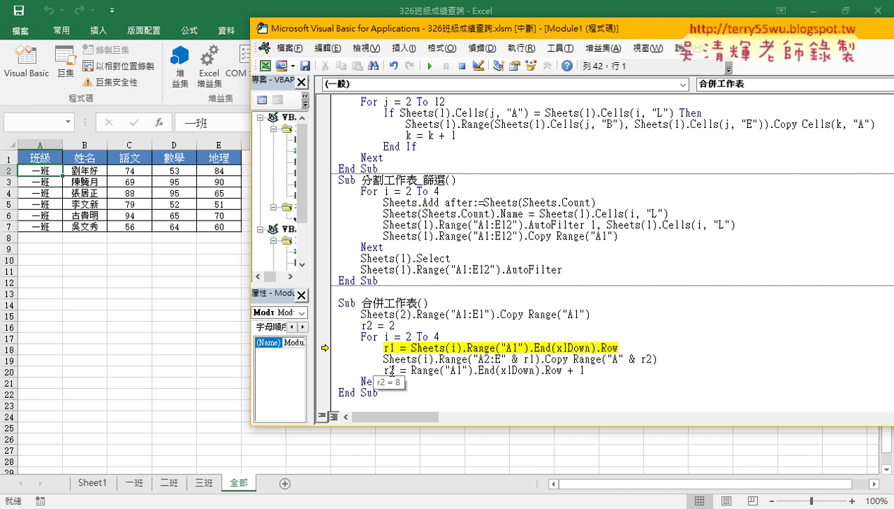
key(F8)
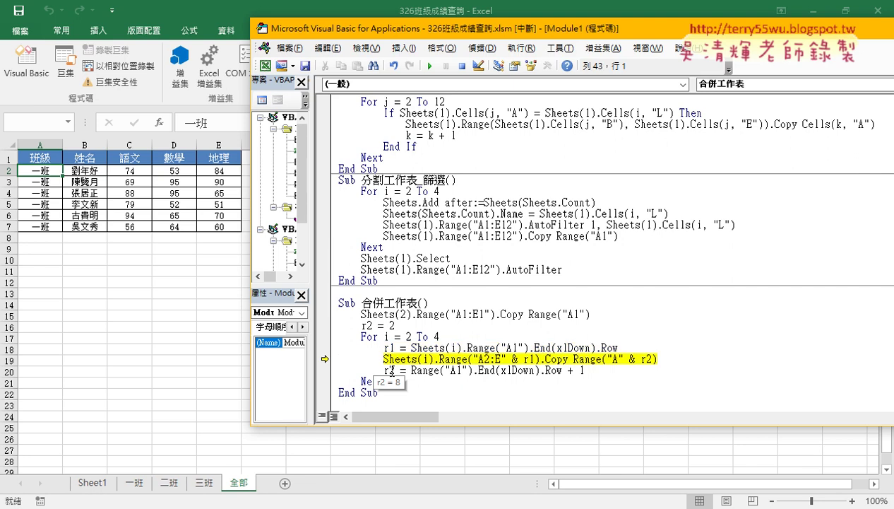
key(F8)
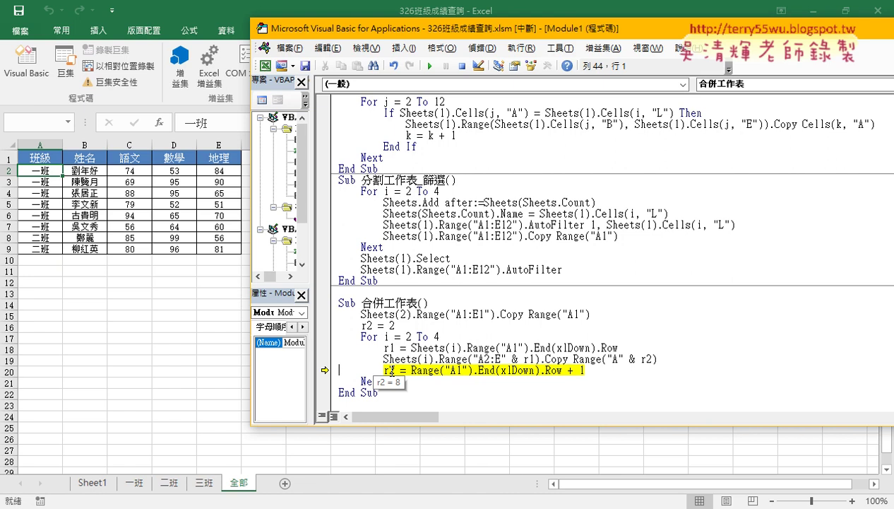
key(F8)
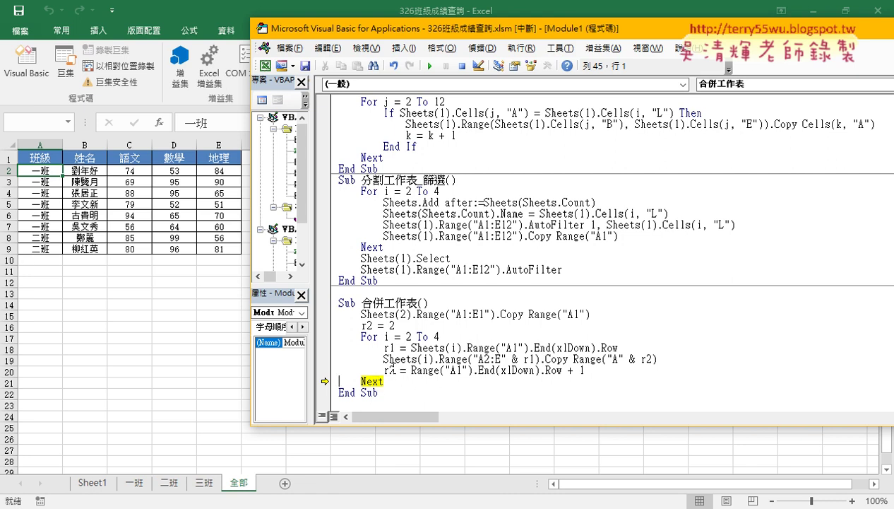
key(F8)
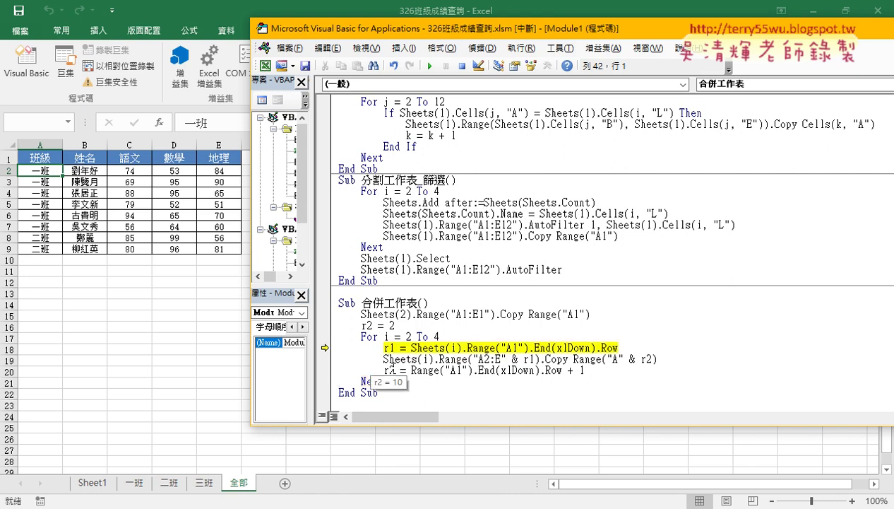
key(F8)
key(F8)
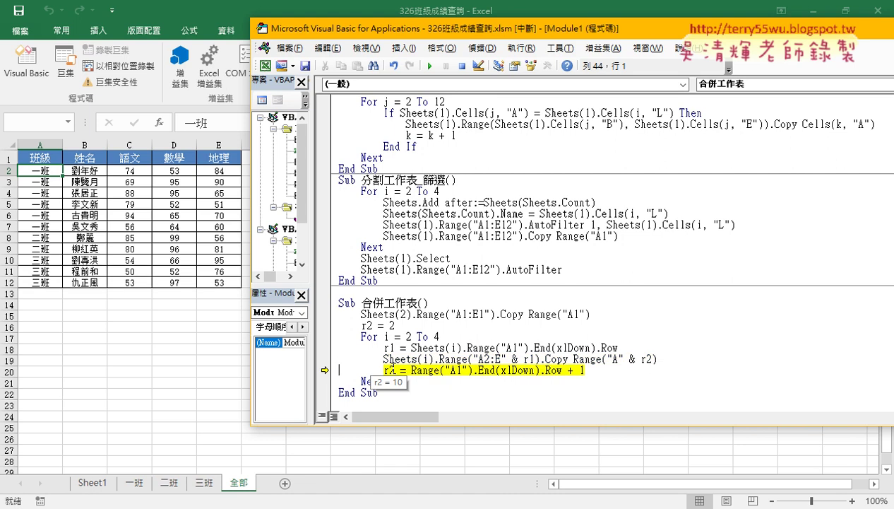
key(F8)
key(F8)
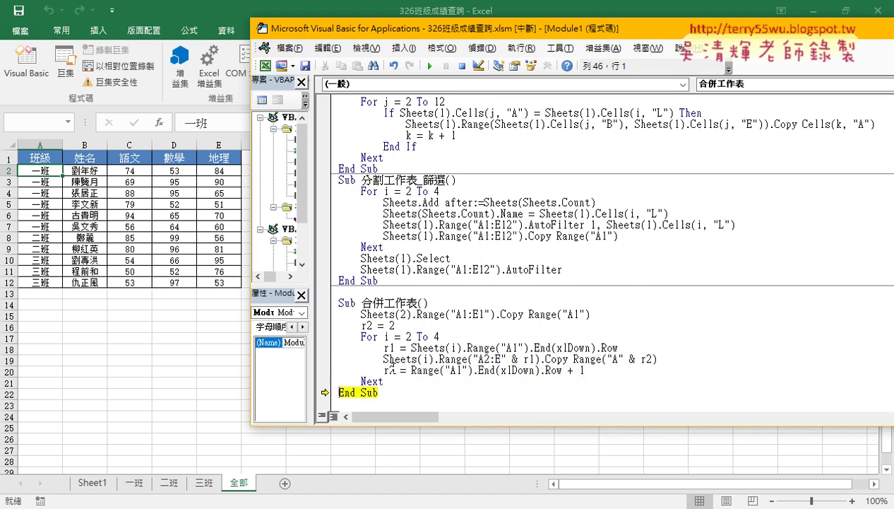
key(F8)
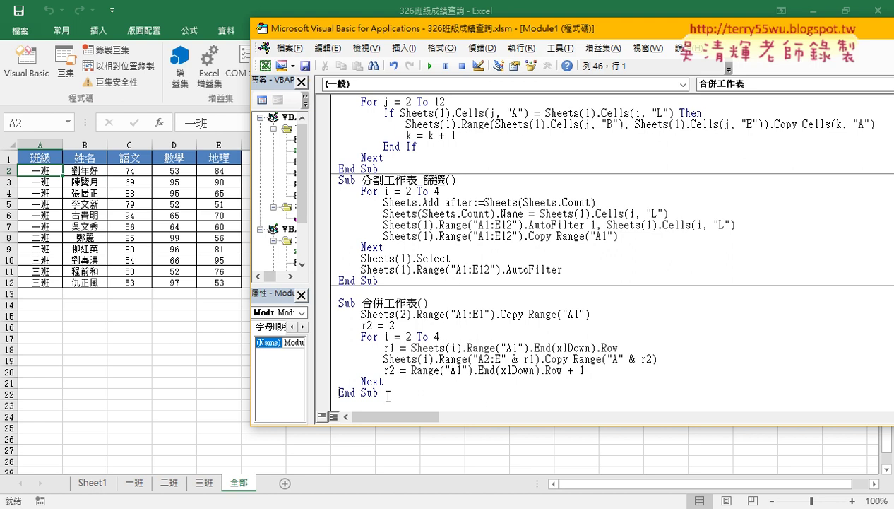
Step: Select the 合併工作表 procedure in the editor and its matching code in the 326班級成績查詢 Google Docs notes
drag(379, 392, 330, 301)
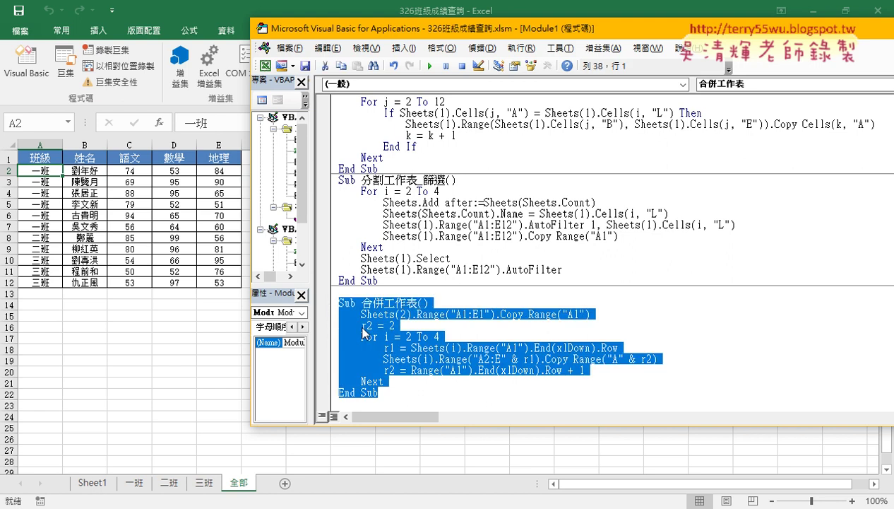
key(alt+Tab)
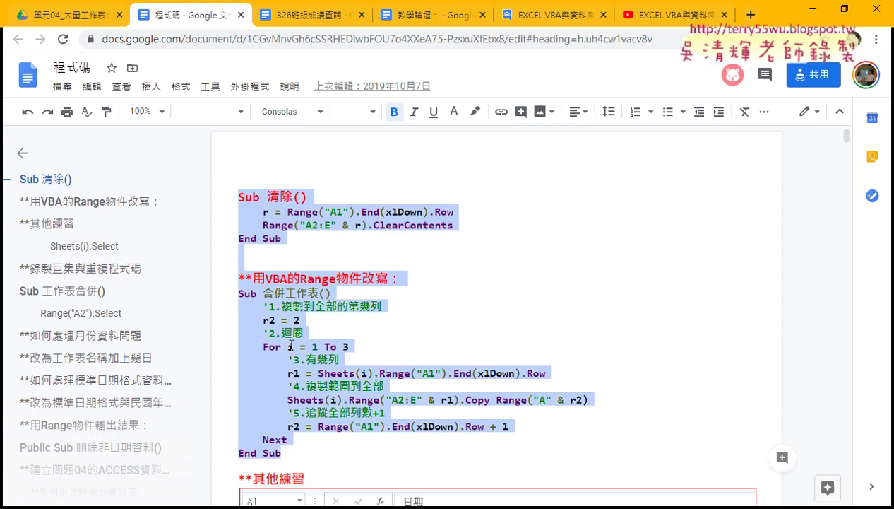
click(314, 15)
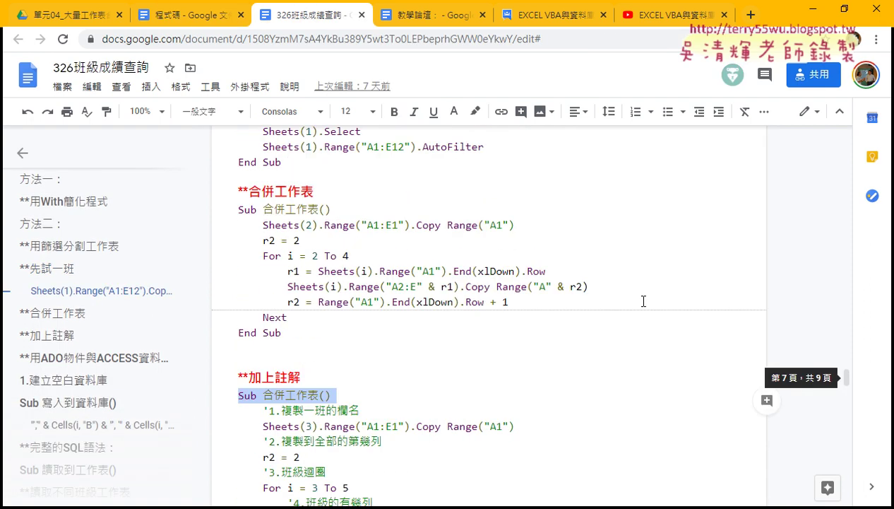
drag(308, 341, 222, 208)
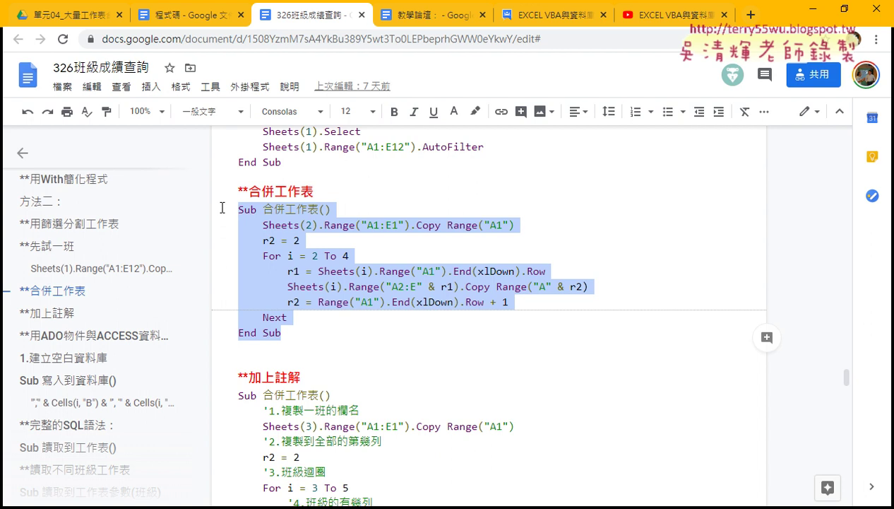
click(291, 505)
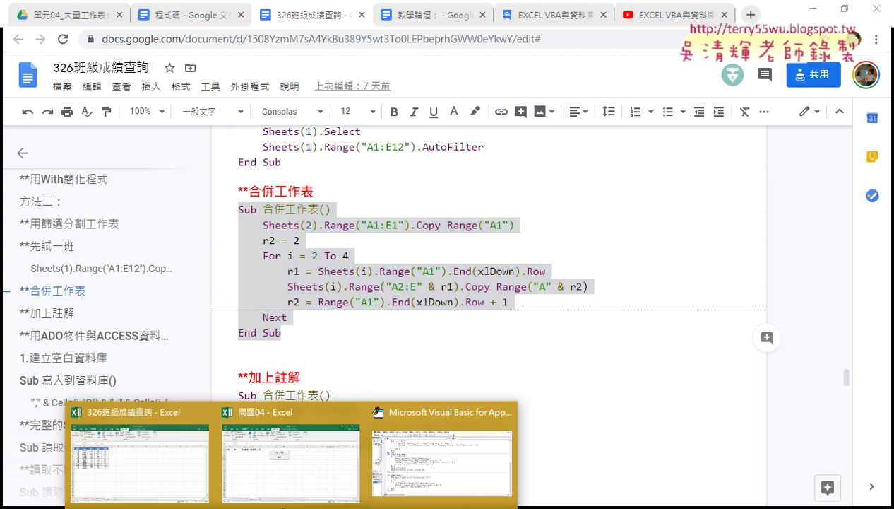
Step: In 問題04, use the 合併工作表 button to fill 第一季, then 清除 to leave only headers
click(280, 471)
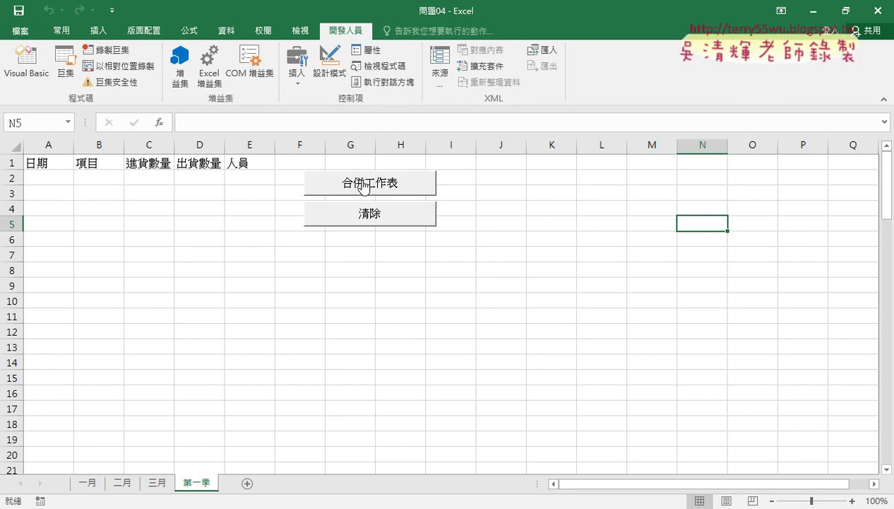
click(363, 185)
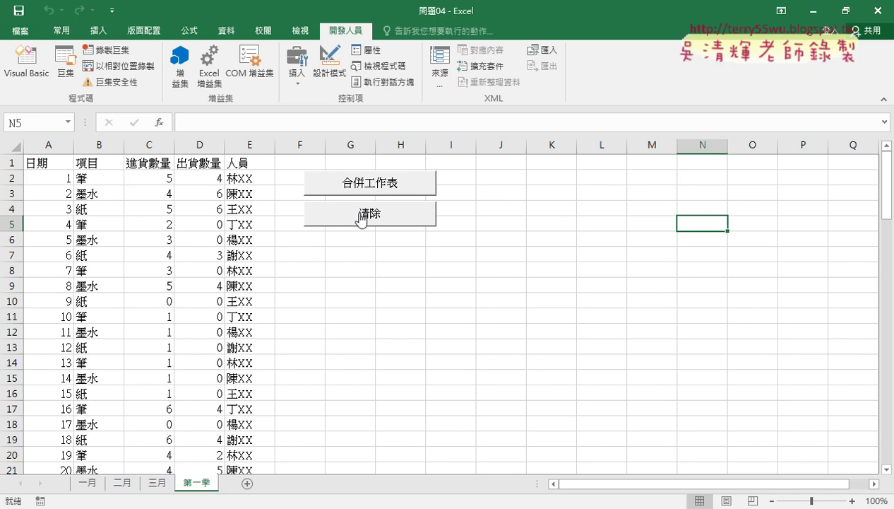
click(362, 214)
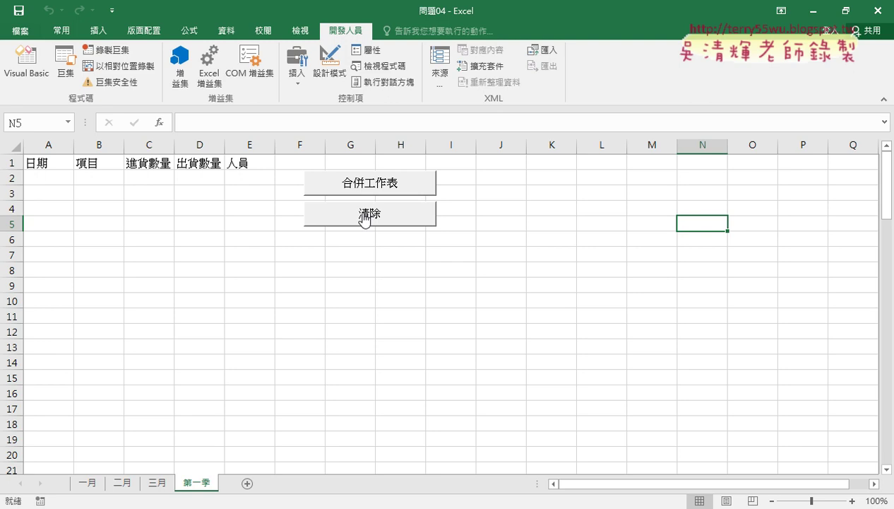
Step: Bring the VBA editor showing Module1's 合併工作表 code to the front and deselect the code
click(291, 508)
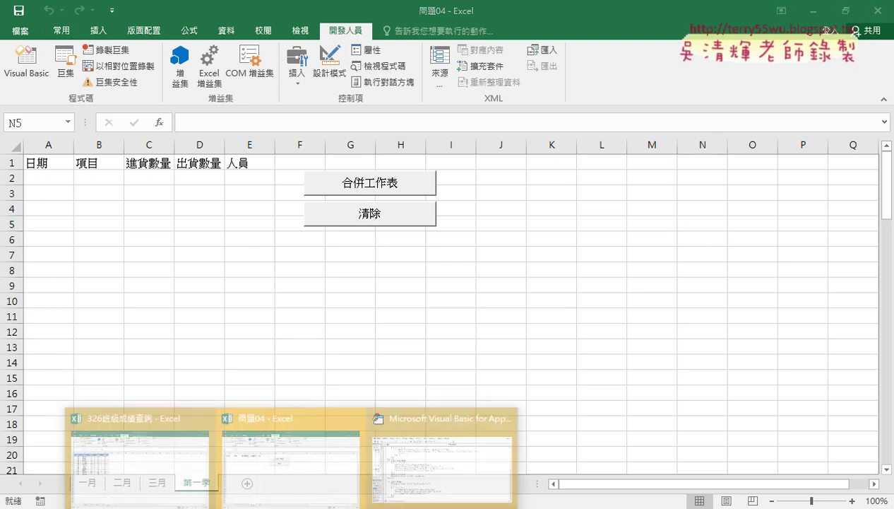
click(409, 444)
click(422, 289)
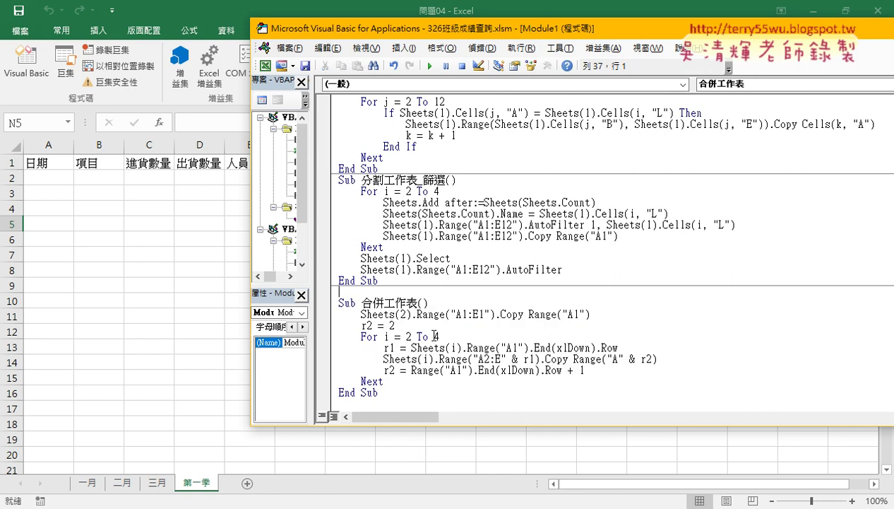